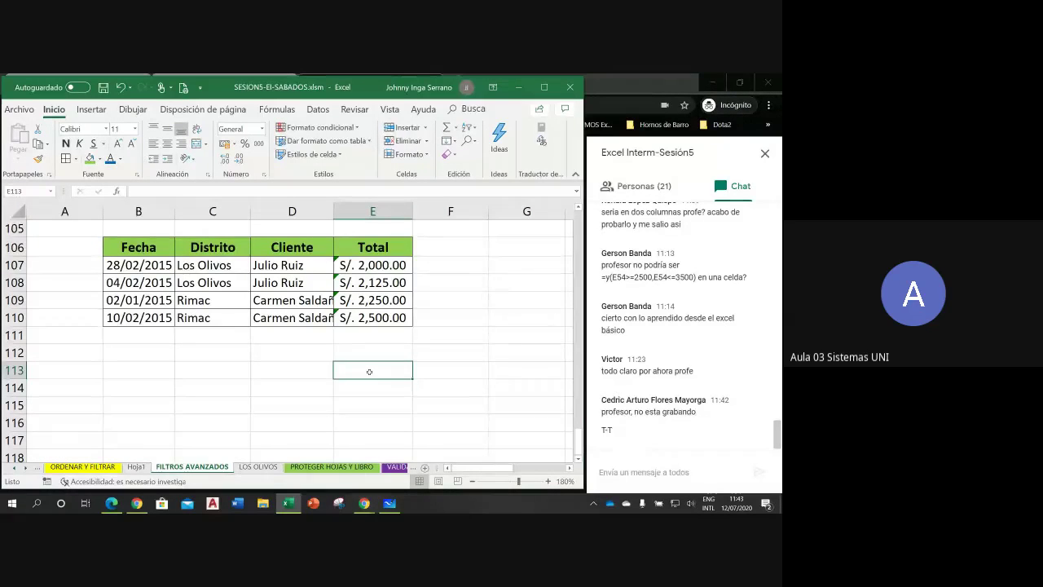
# - Select the whole sheet and set Bloqueada on the Proteger tab of Format Cells
pyautogui.click(13, 211)
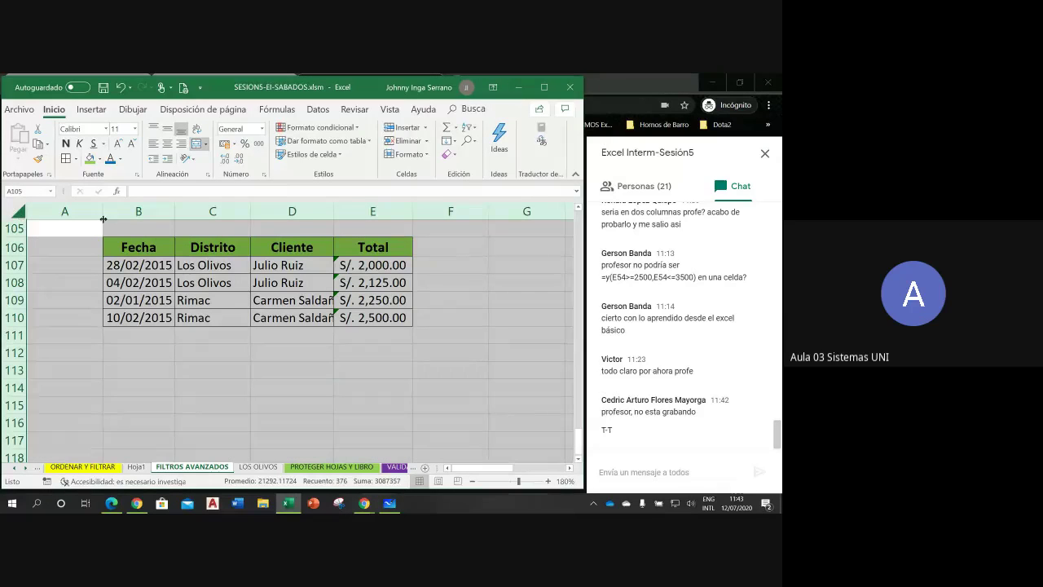
pyautogui.click(264, 176)
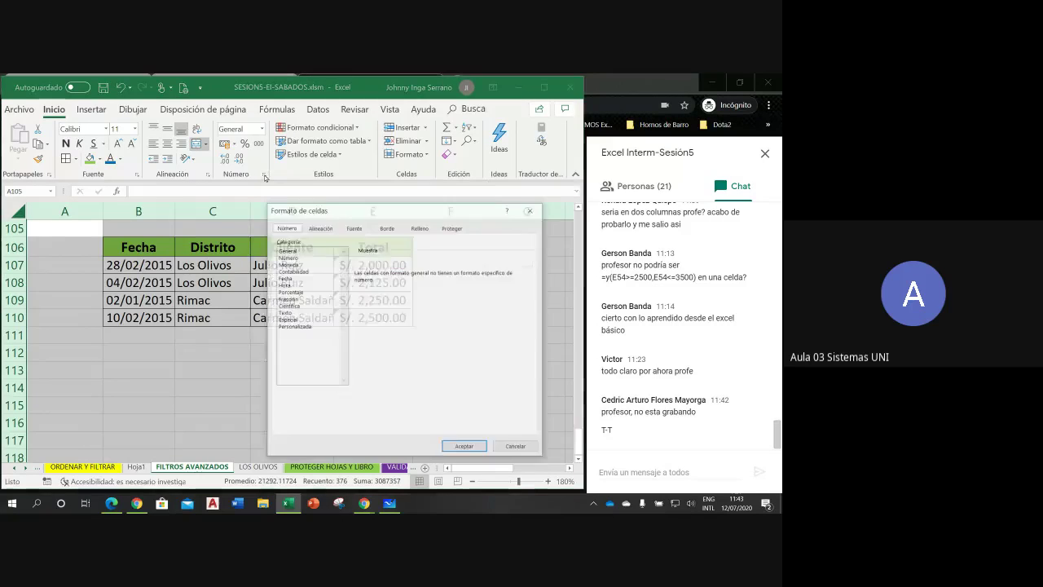
pyautogui.click(452, 229)
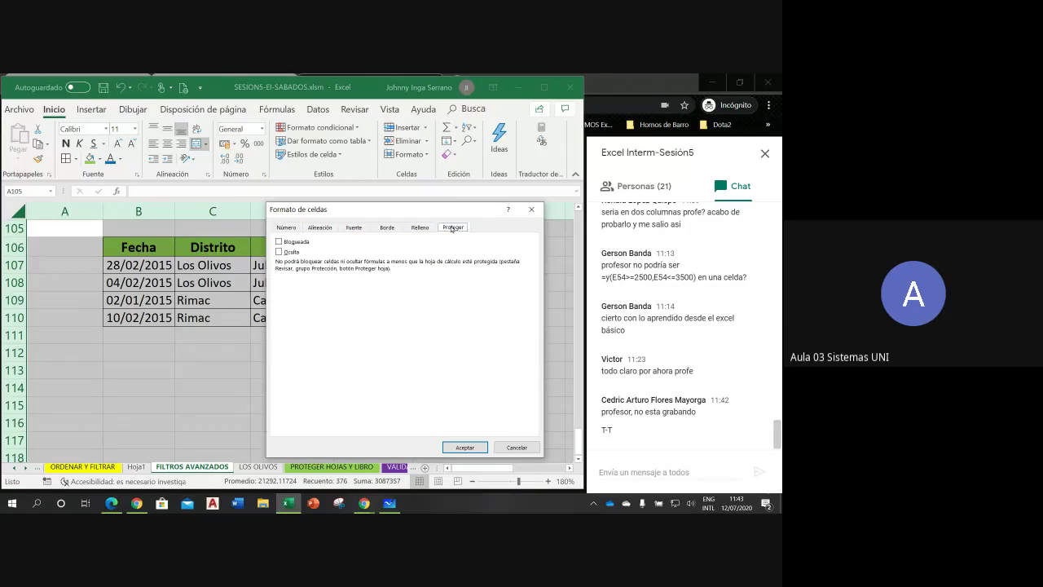
pyautogui.click(278, 242)
pyautogui.click(465, 448)
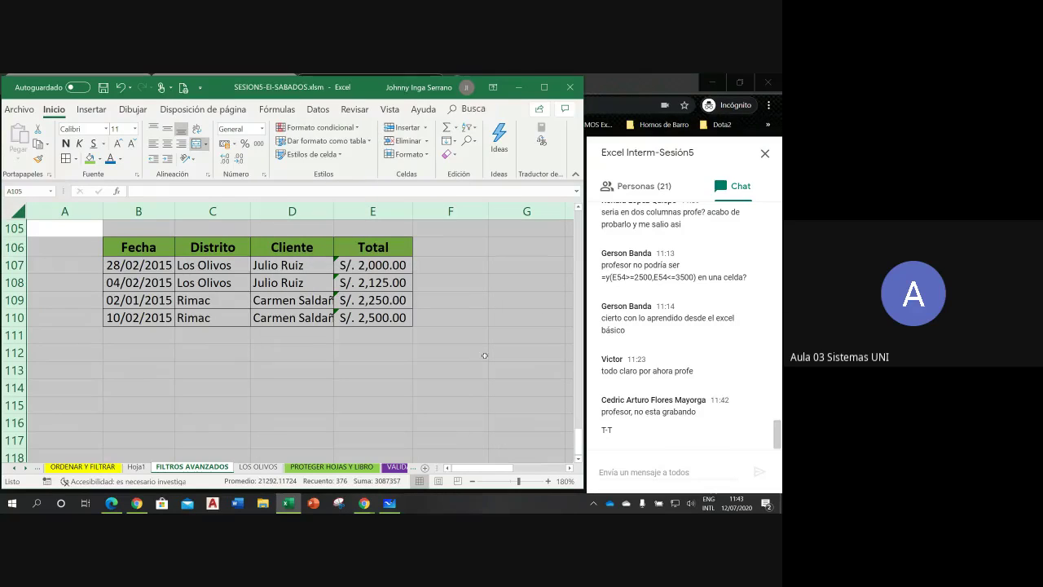
# - Autofit column D to the longest client name, then select the headers and totals E107:E110
pyautogui.click(449, 271)
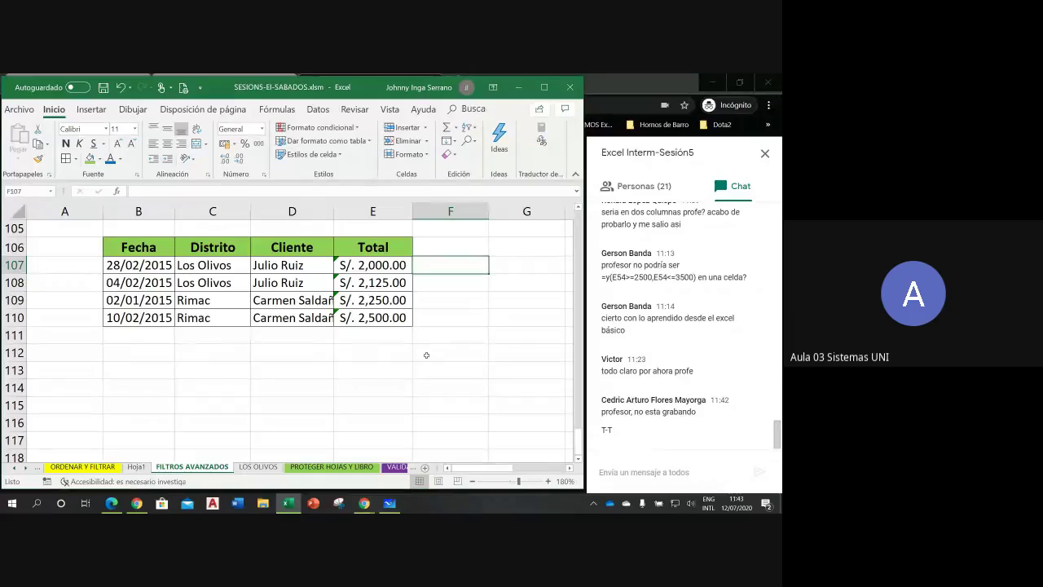
pyautogui.doubleClick(333, 211)
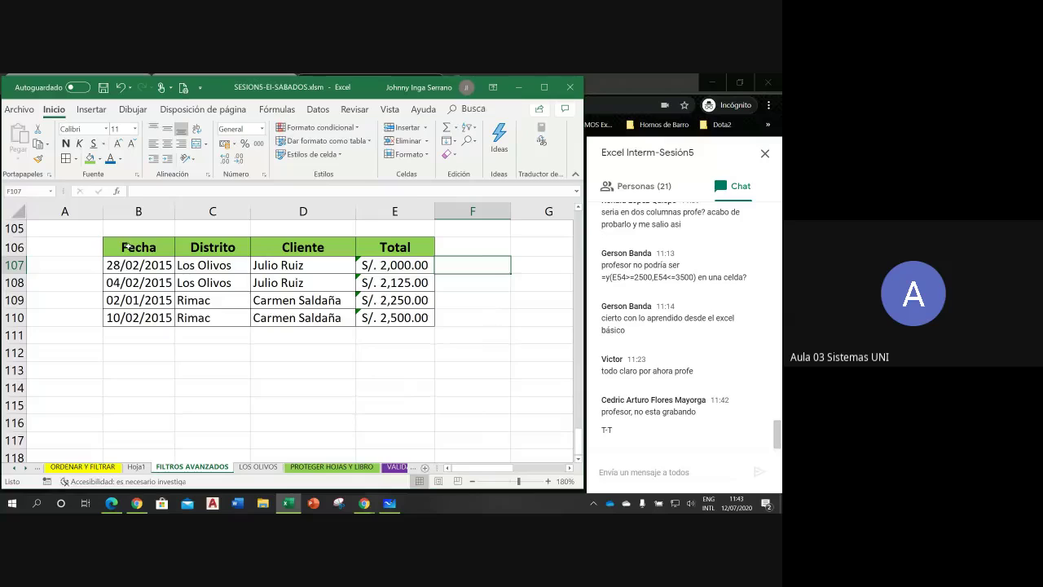
pyautogui.moveTo(127, 246); pyautogui.dragTo(389, 247)
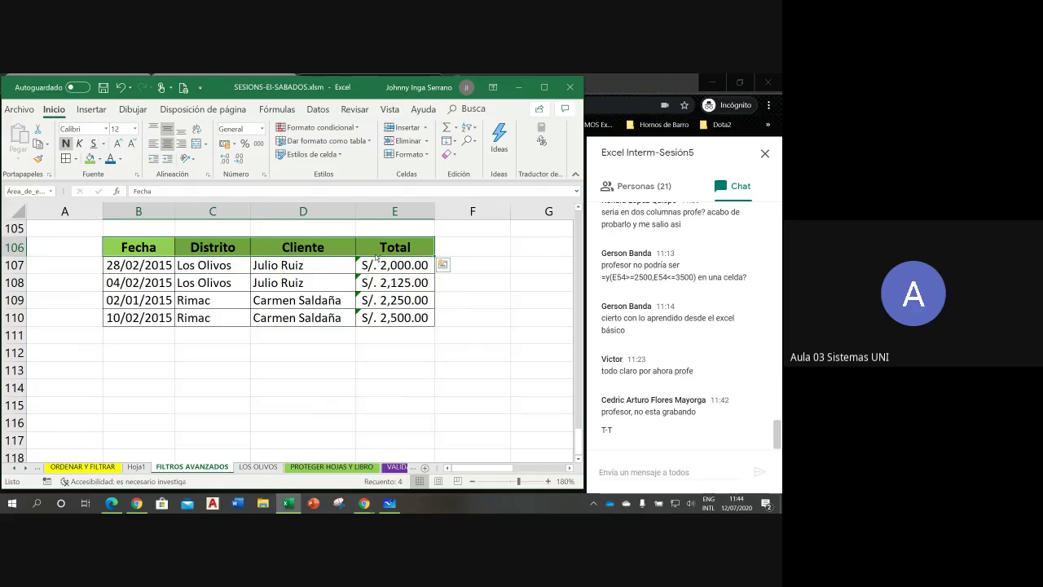
pyautogui.moveTo(390, 265); pyautogui.dragTo(420, 318)
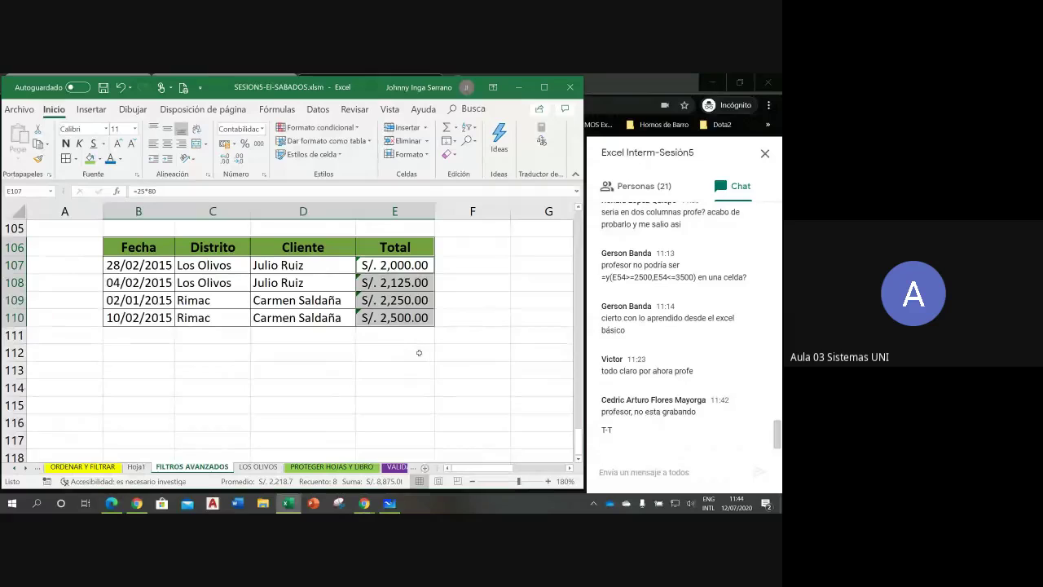
# - Mark the Total amounts E107:E110 as Bloqueada in Format Cells, then review the table data
pyautogui.click(264, 176)
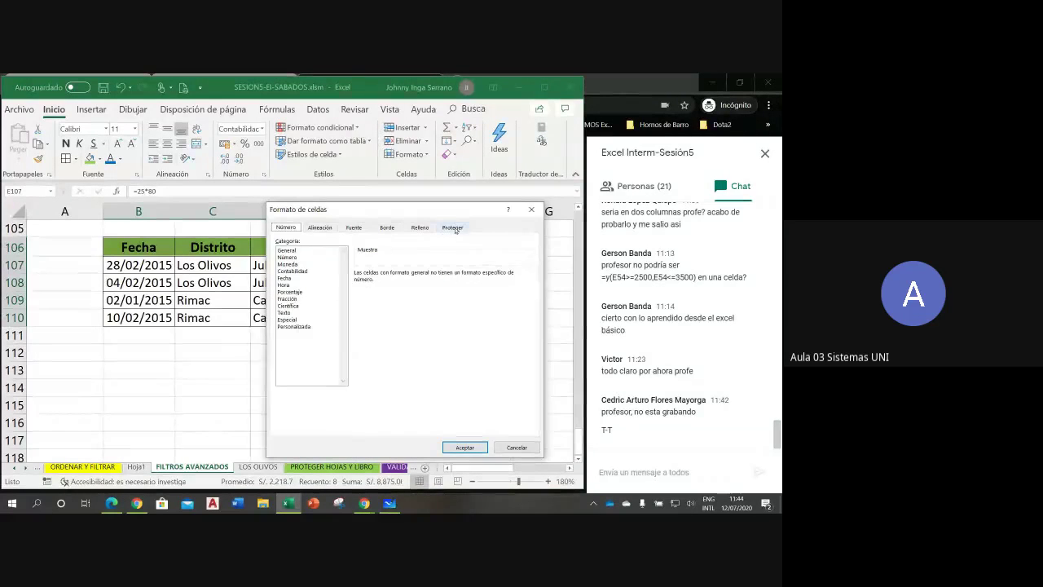
pyautogui.click(453, 227)
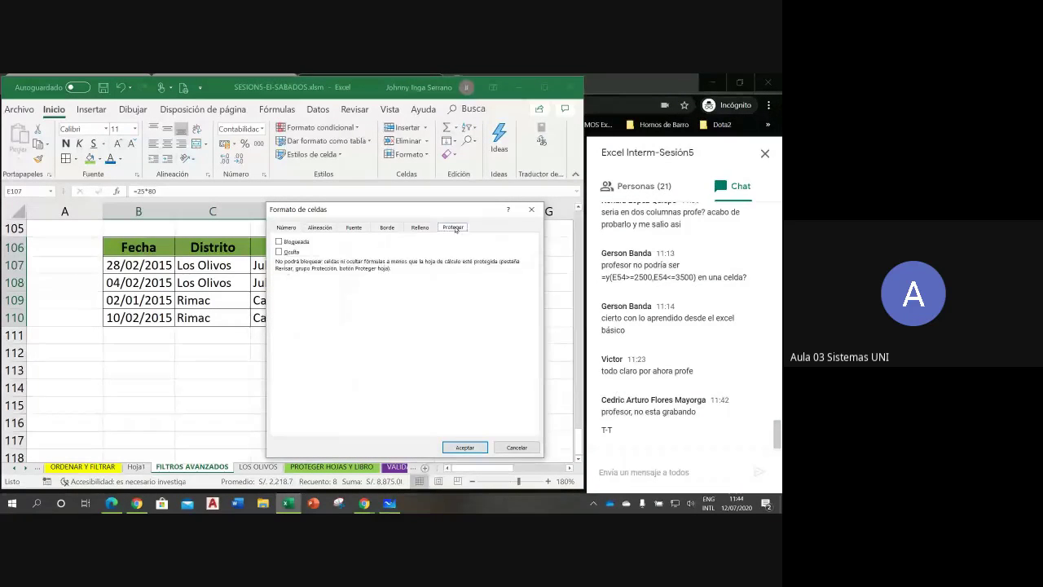
pyautogui.click(279, 242)
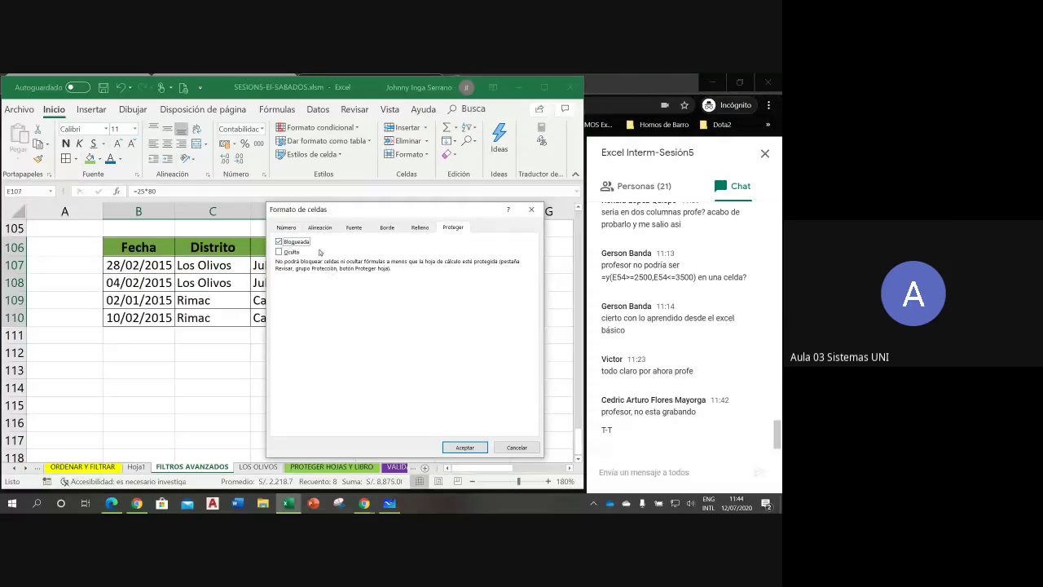
pyautogui.click(463, 447)
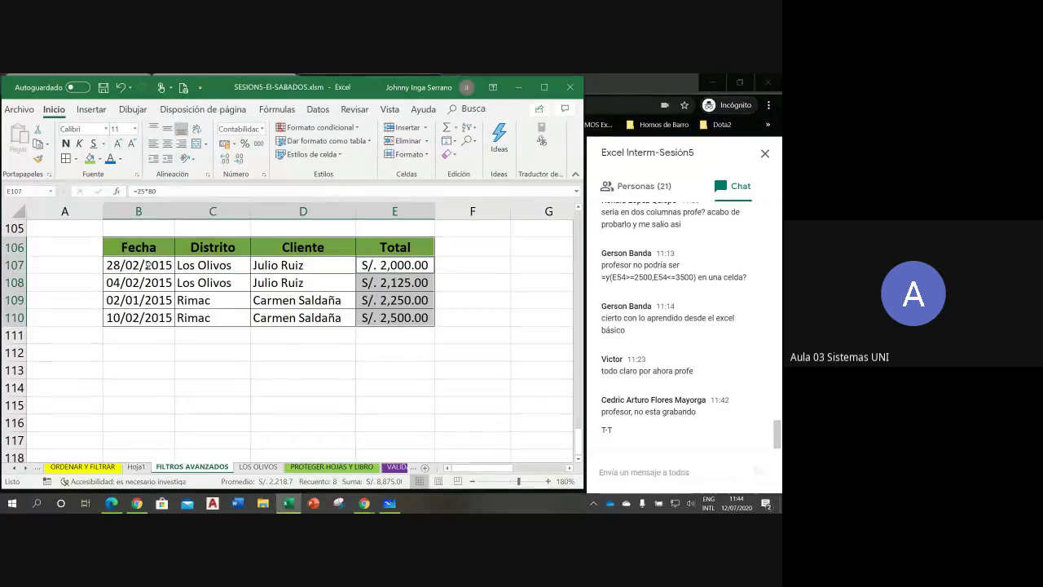
pyautogui.moveTo(149, 264)
pyautogui.mouseDown()
pyautogui.moveTo(303, 303)
pyautogui.moveTo(303, 318)
pyautogui.mouseUp()
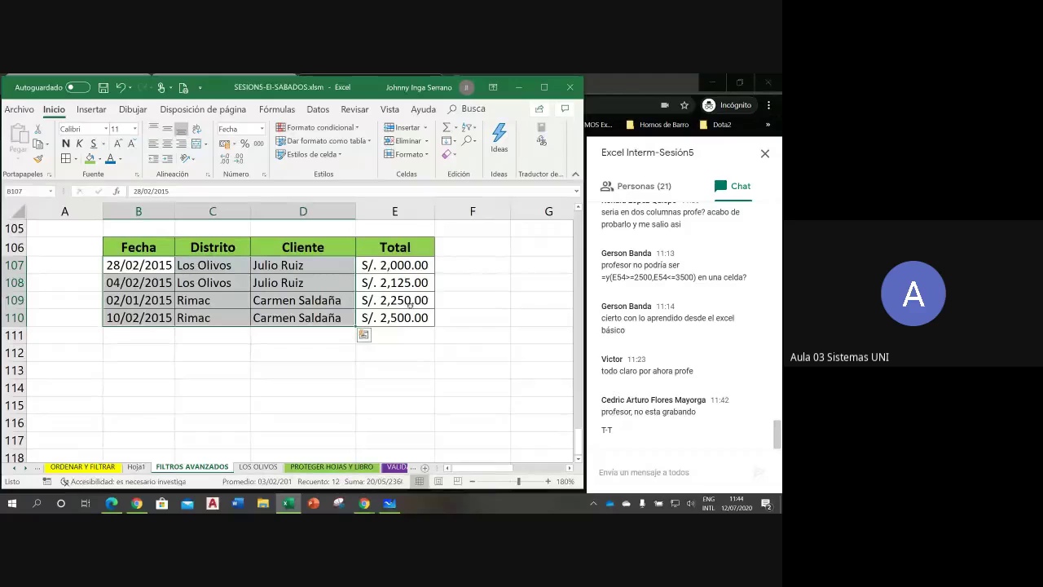
pyautogui.click(413, 348)
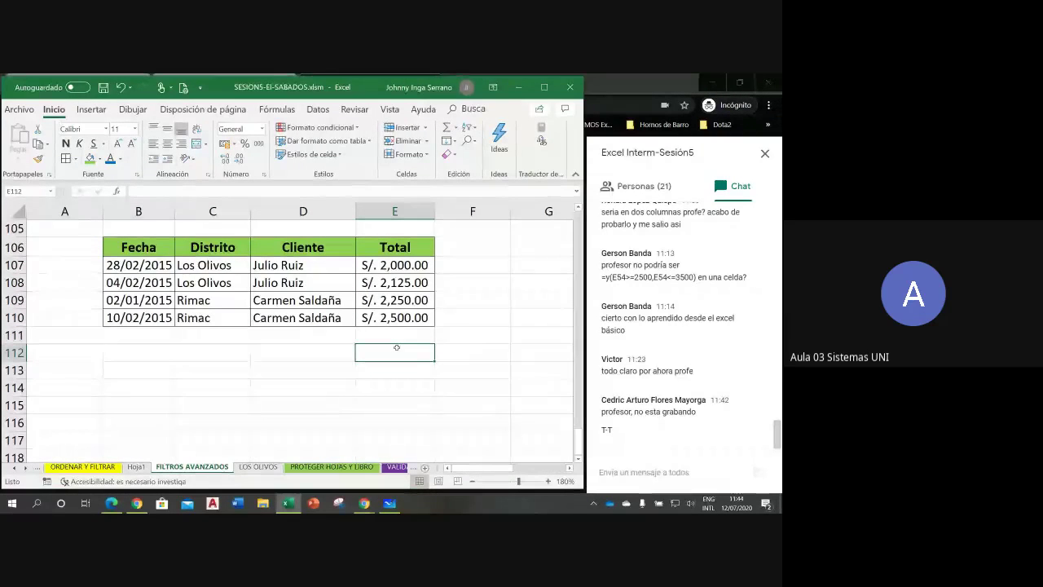
# - Protect the sheet through Revisar > Proteger hoja, entering and confirming the sheet password
pyautogui.click(355, 109)
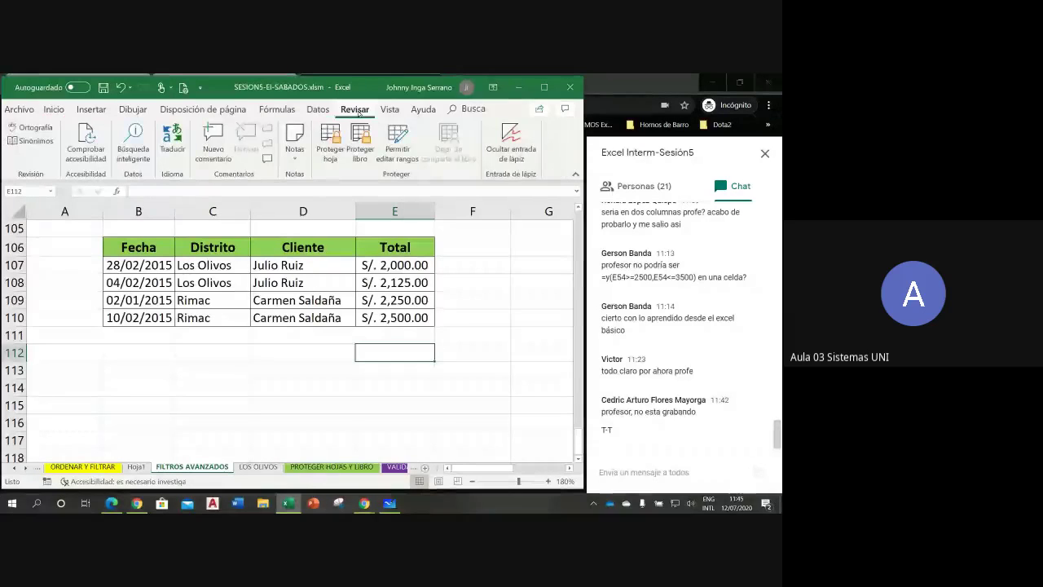
pyautogui.click(330, 143)
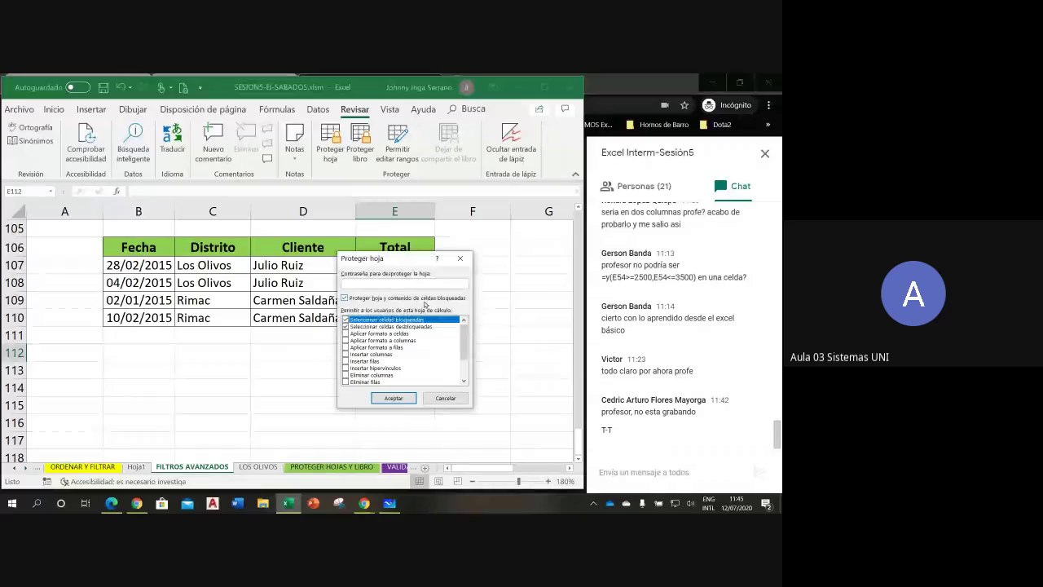
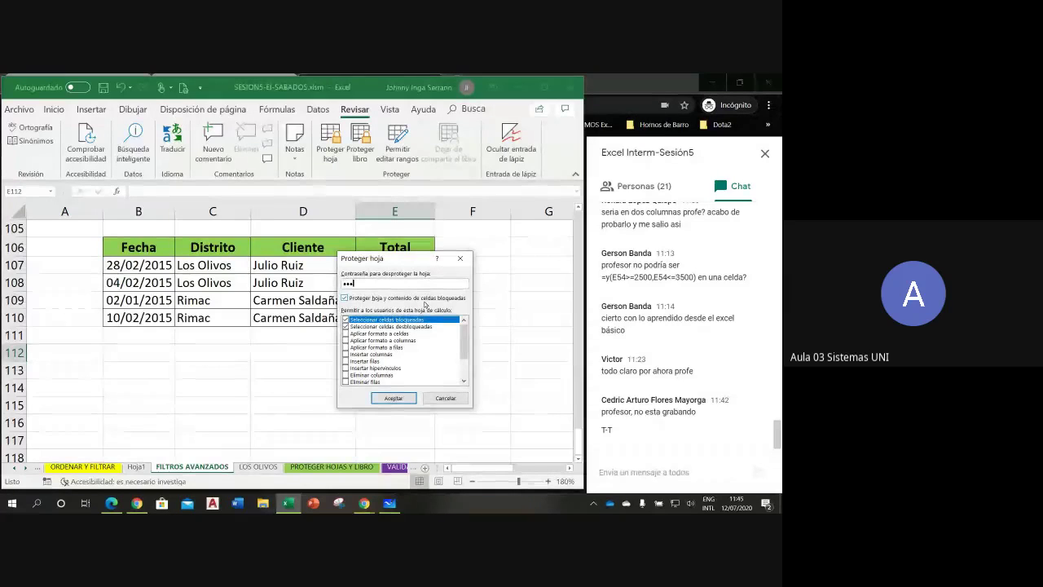
pyautogui.click(394, 397)
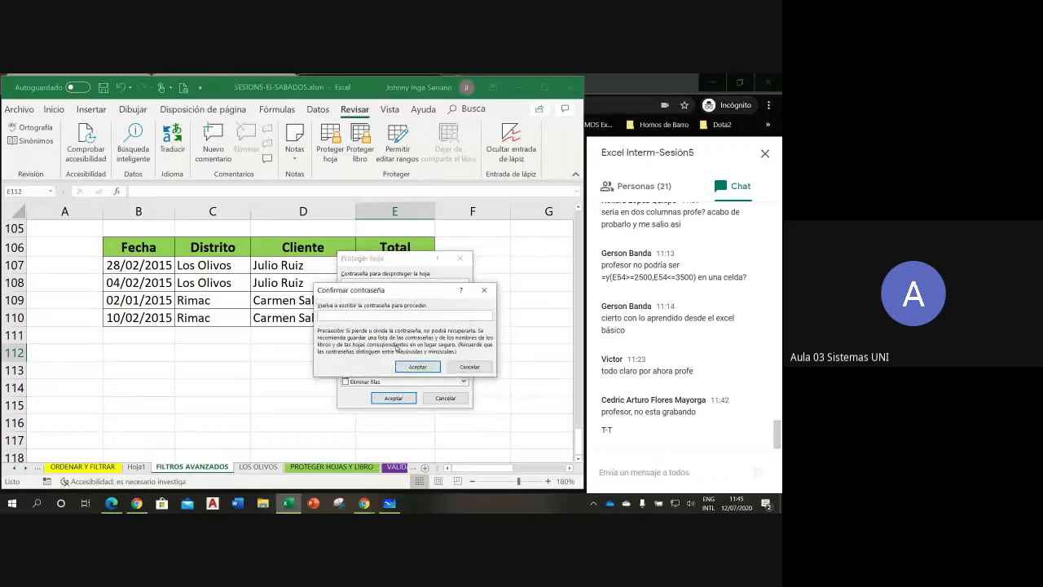
pyautogui.click(417, 368)
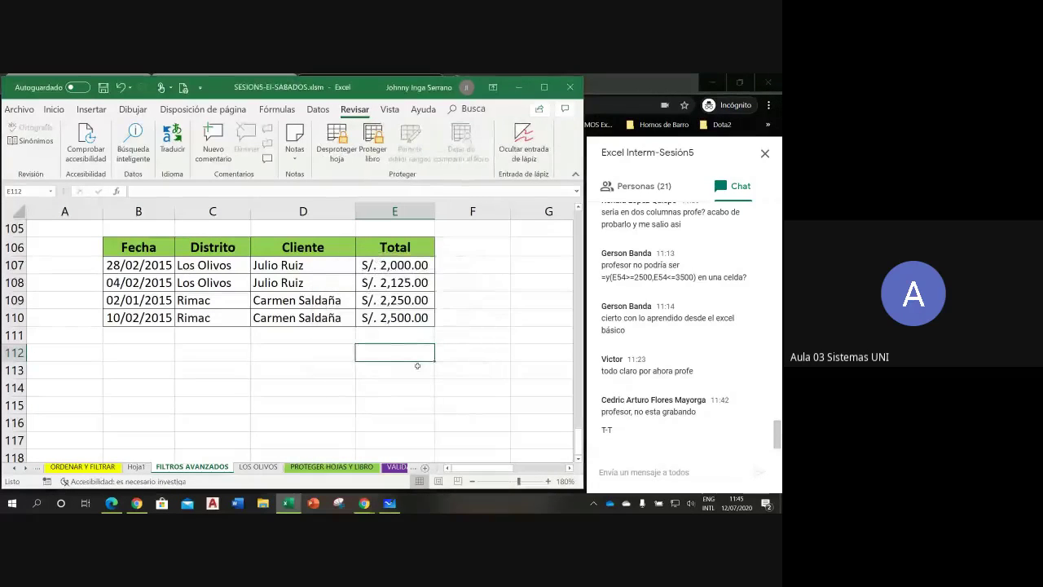
pyautogui.click(325, 348)
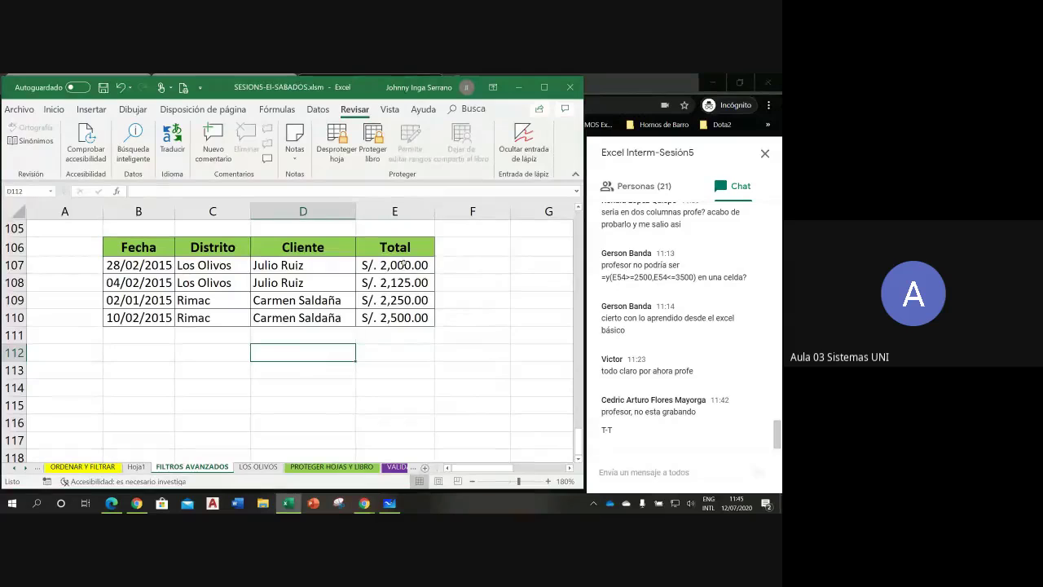
pyautogui.click(404, 263)
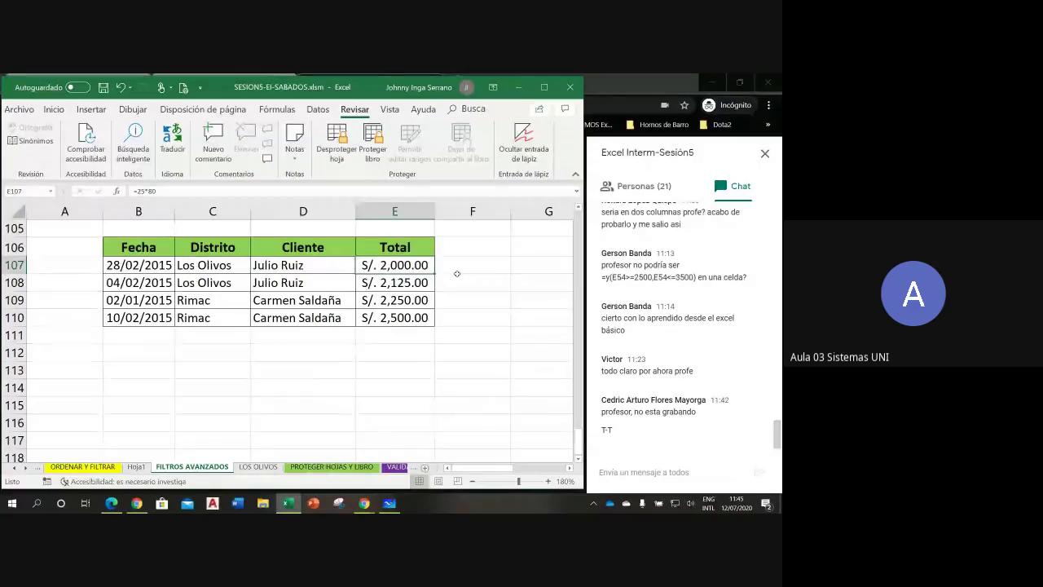
pyautogui.doubleClick(457, 277)
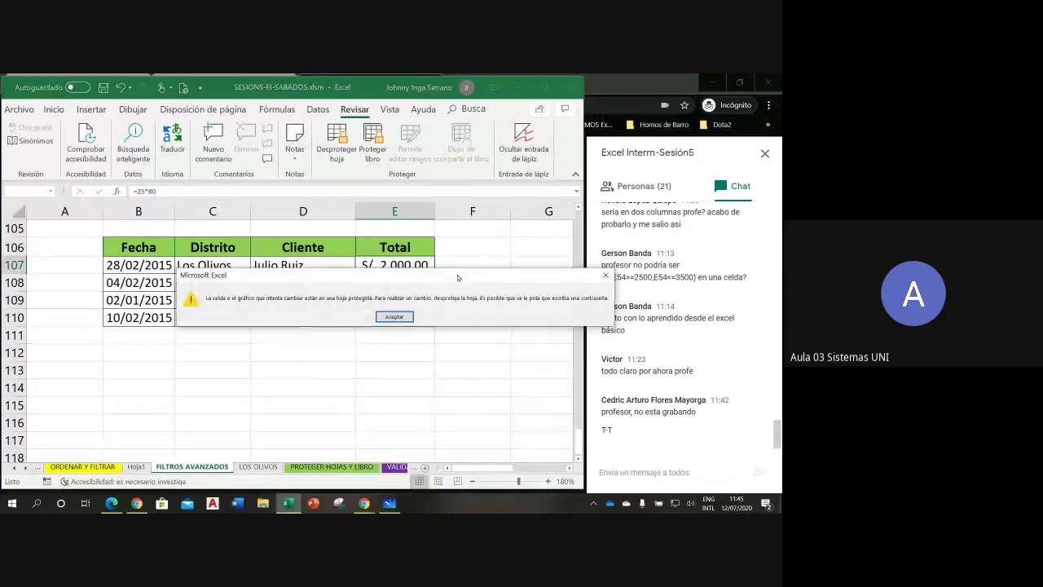
pyautogui.click(409, 317)
pyautogui.click(303, 265)
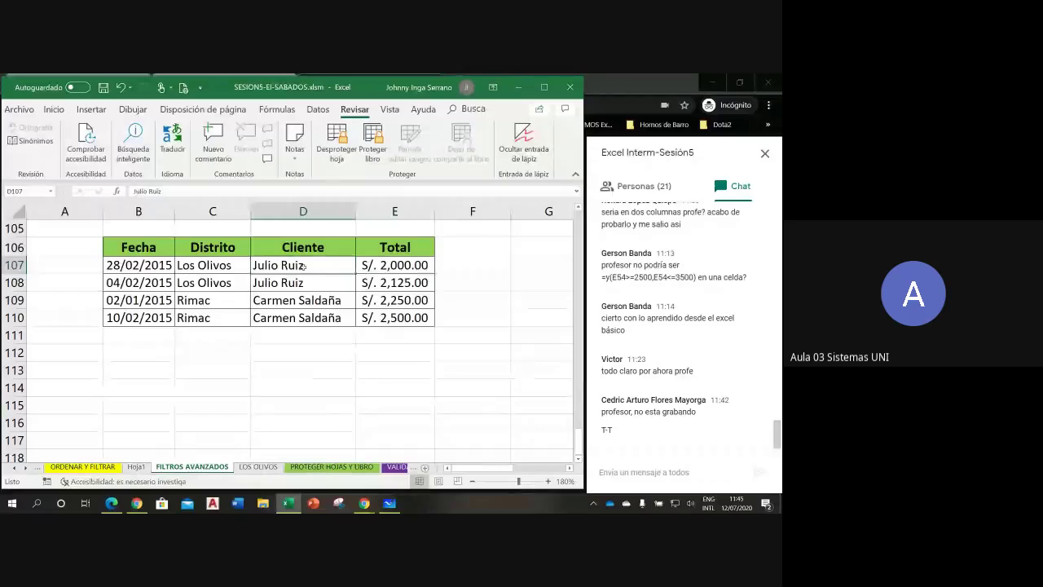
pyautogui.press('Delete')
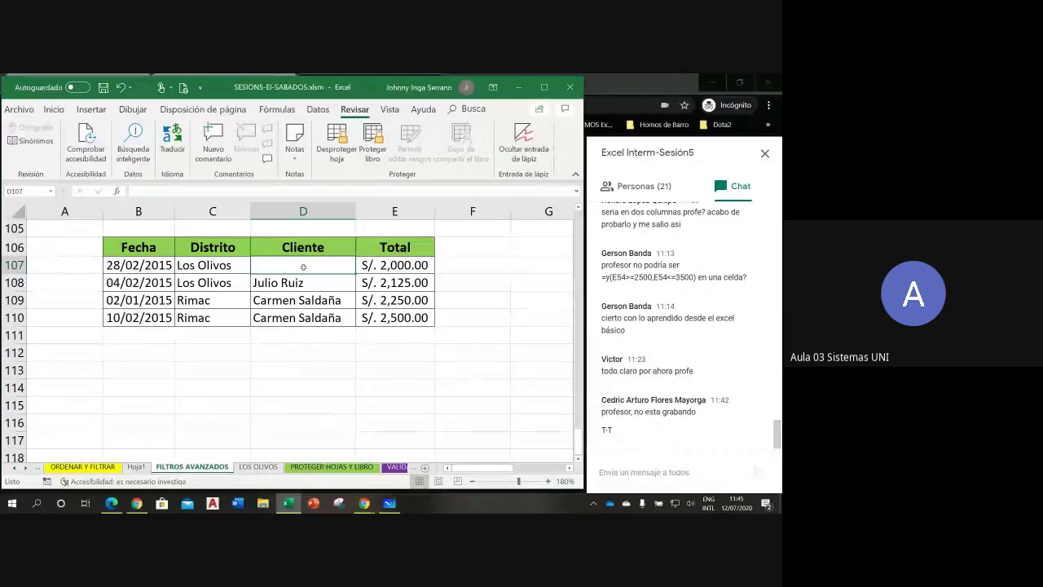
pyautogui.hotkey('ctrl', 'z')
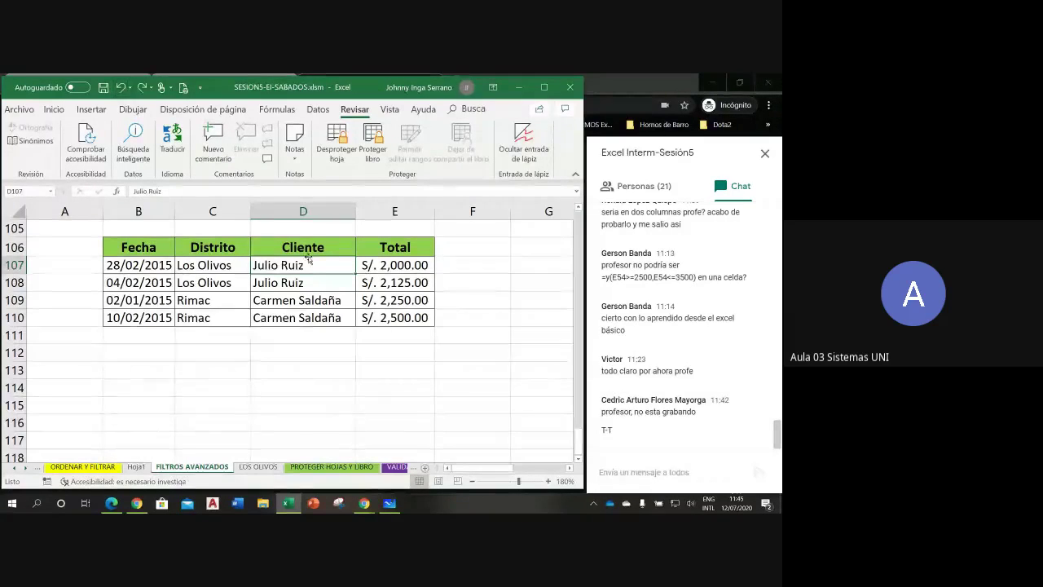
pyautogui.click(154, 247)
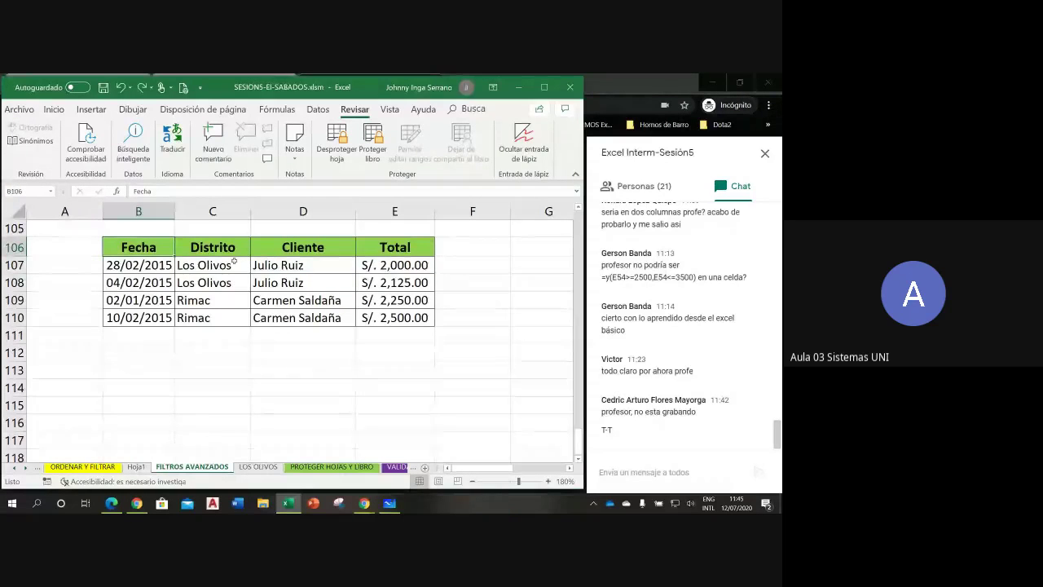
pyautogui.press('Delete')
pyautogui.press('Return')
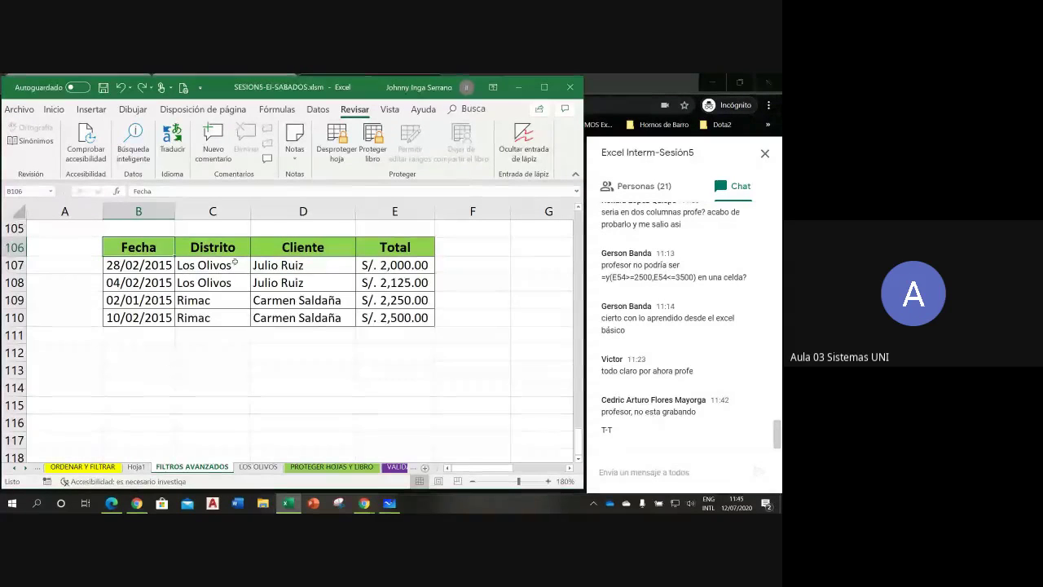
pyautogui.click(298, 247)
pyautogui.press('Delete')
pyautogui.click(388, 317)
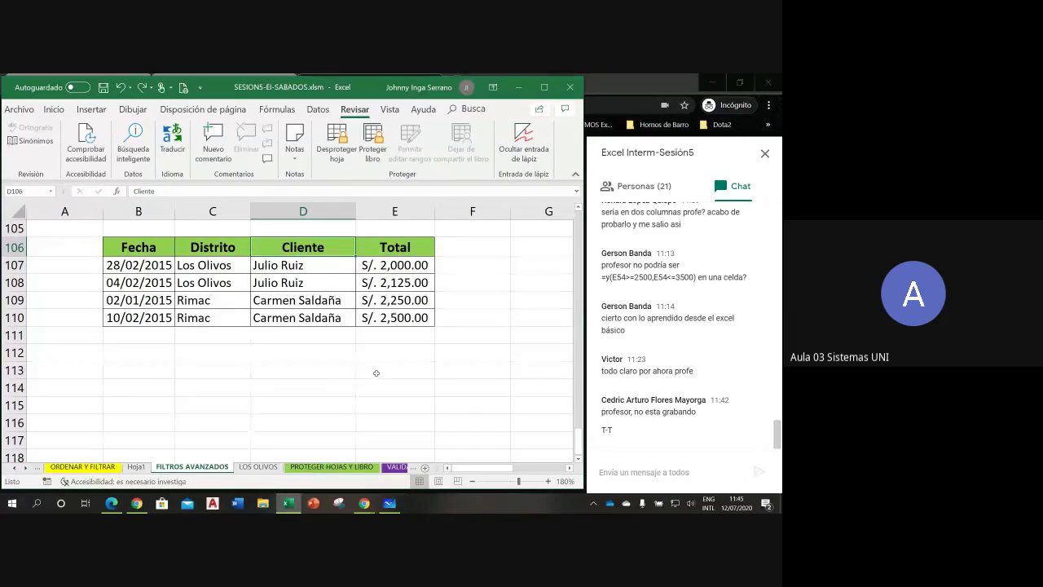
# - Enter SMP as the district in C107 and =HOY() in B107, showing 12/07/2020
pyautogui.click(204, 265)
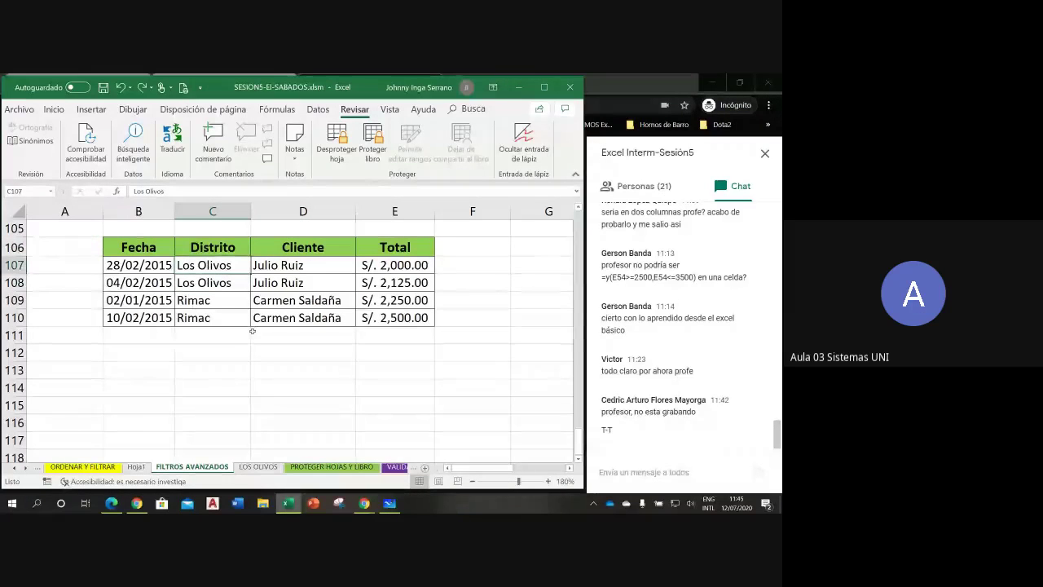
pyautogui.write('SMP')
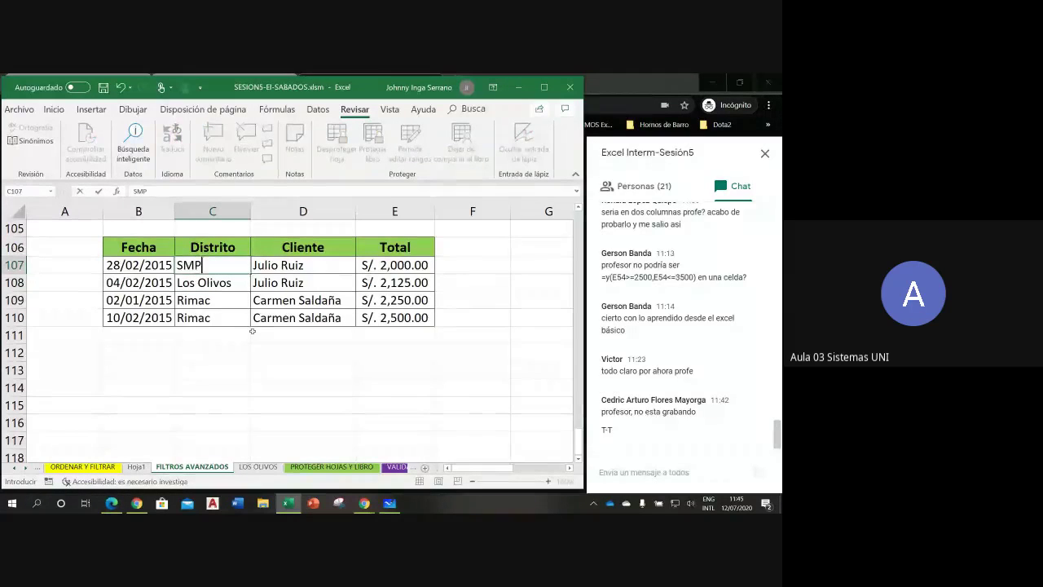
pyautogui.press('Return')
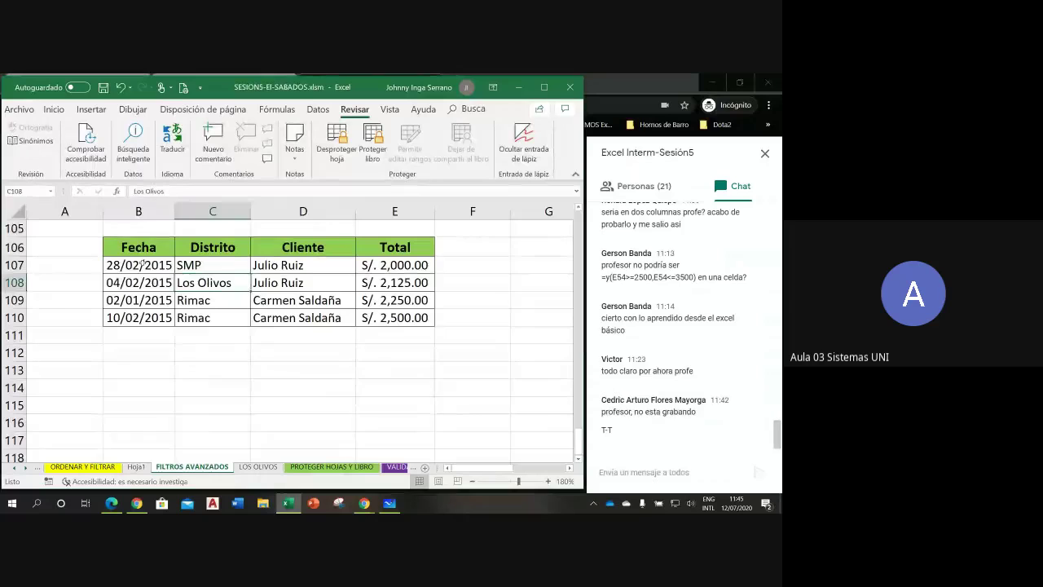
pyautogui.press('Up')
pyautogui.press('Left')
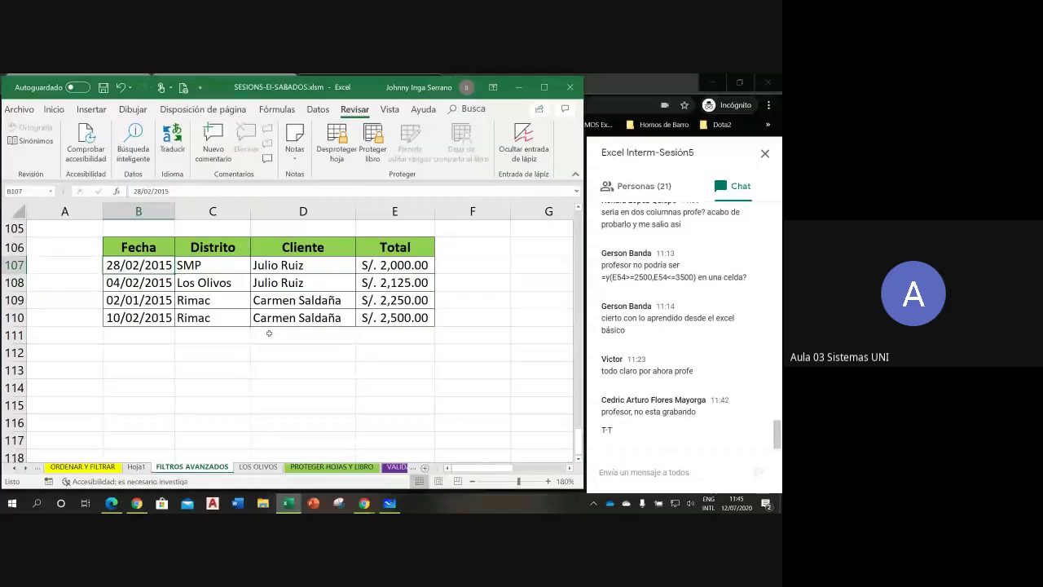
pyautogui.write('=ho')
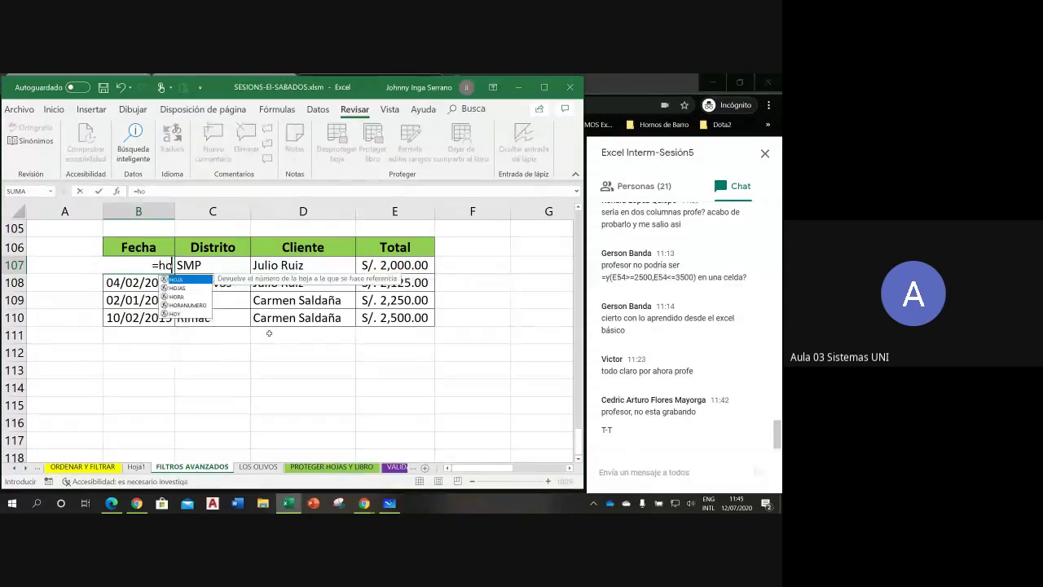
pyautogui.write('y()')
pyautogui.press('Return')
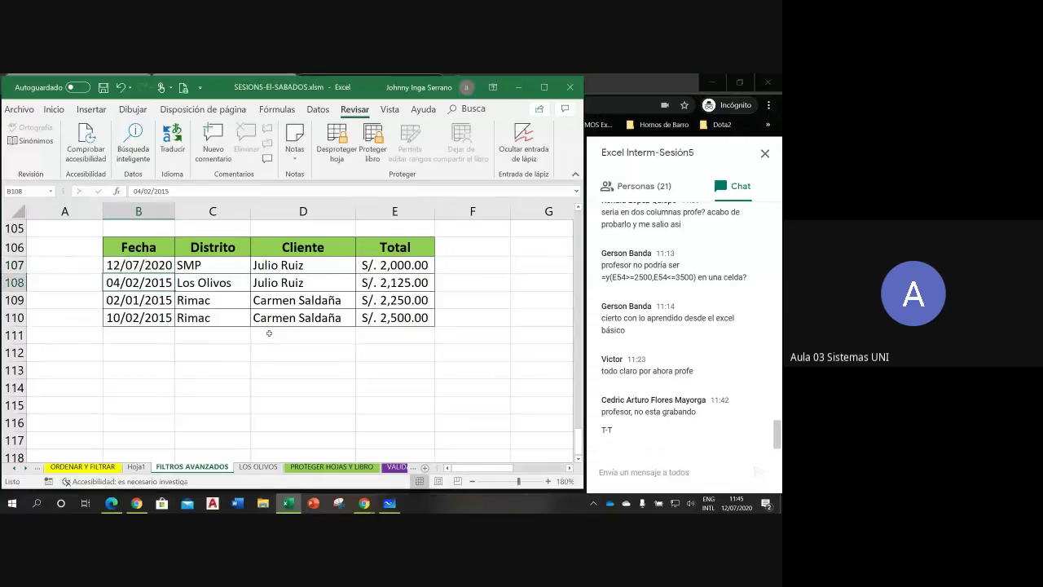
pyautogui.press('Up')
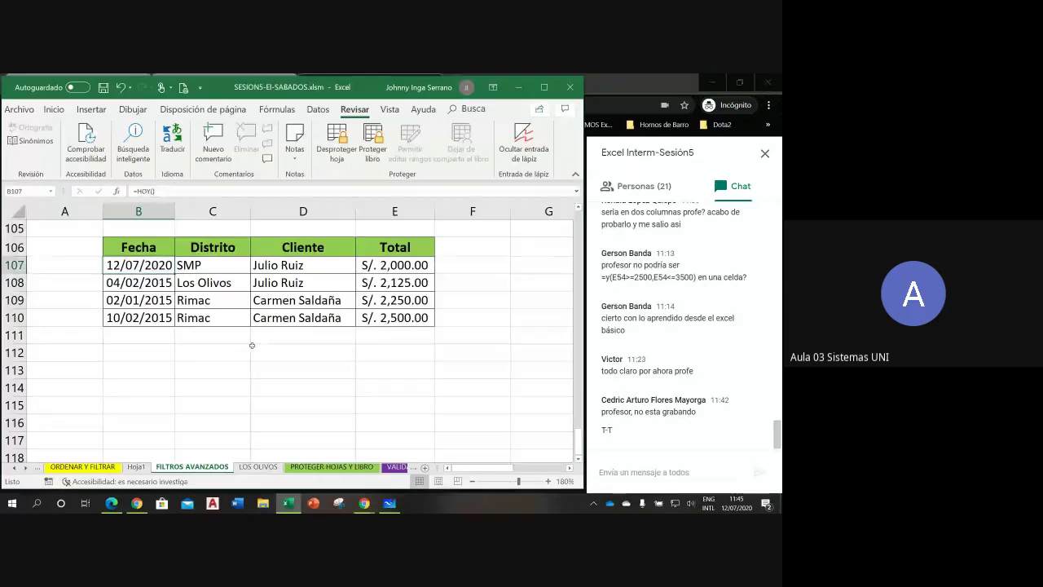
pyautogui.moveTo(152, 268); pyautogui.dragTo(322, 316)
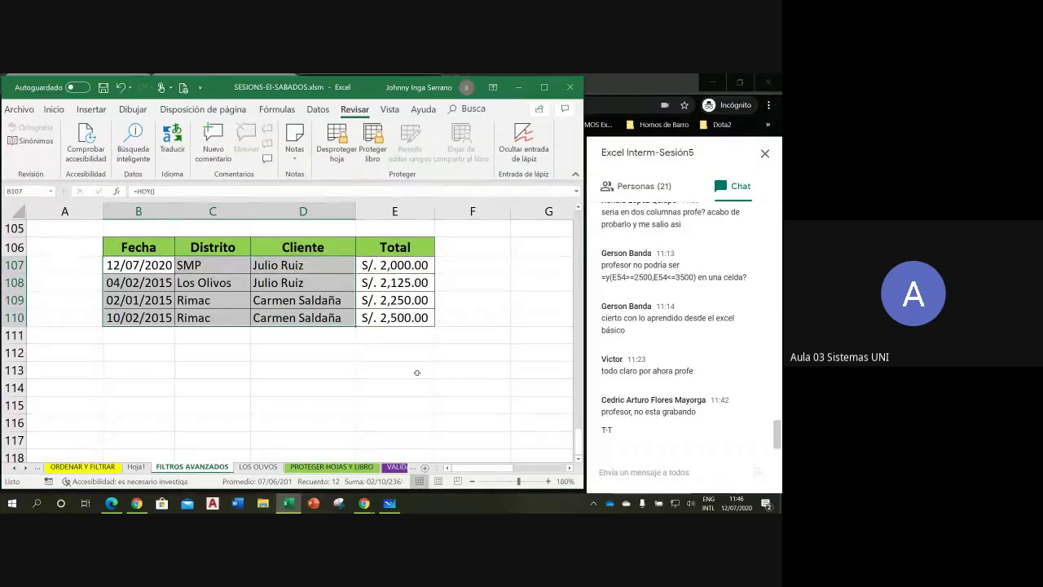
pyautogui.click(416, 372)
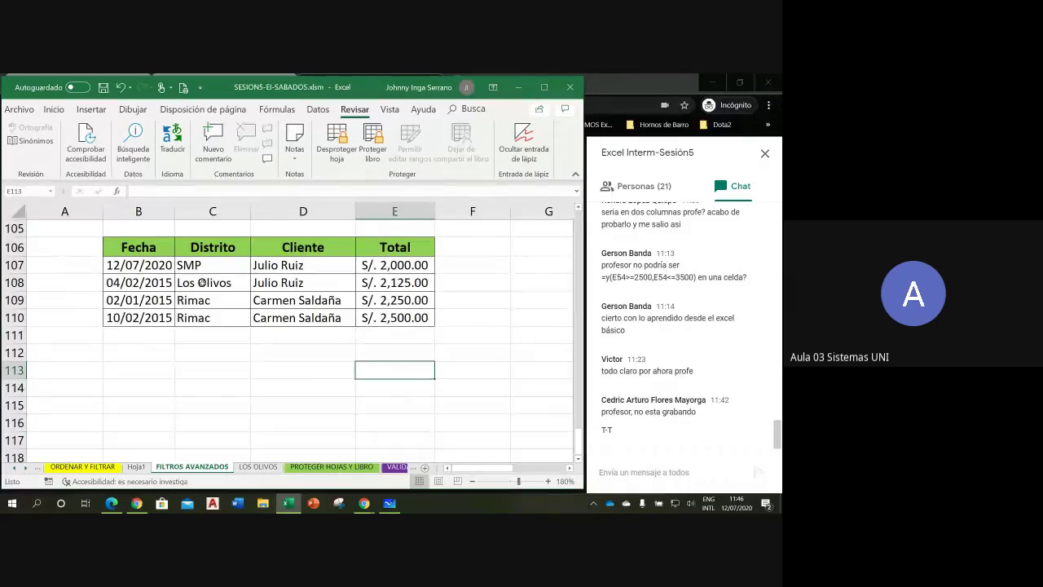
# - Replace Los Olivos with SMP as the district in C108
pyautogui.click(203, 282)
pyautogui.press('F2')
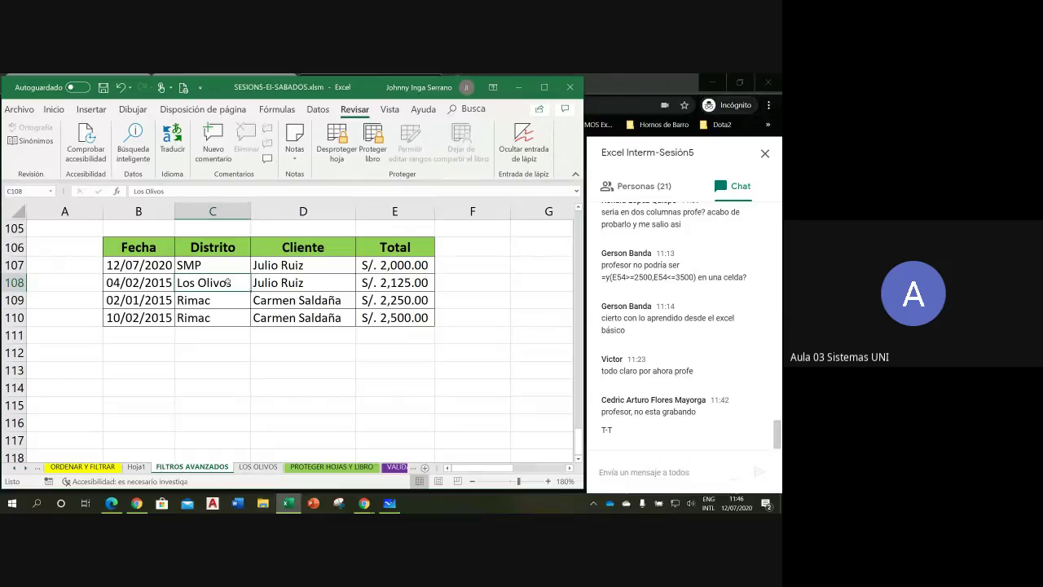
pyautogui.press('Escape')
pyautogui.write('SMP')
pyautogui.press('Return')
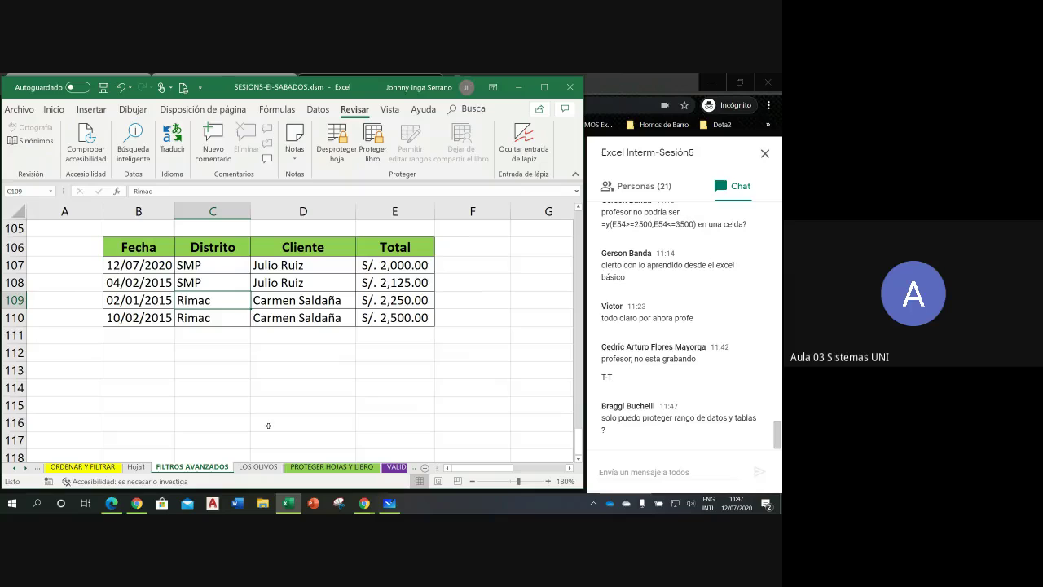
# - Select the district values C107:C110 together with the totals E107:E110
pyautogui.click(255, 357)
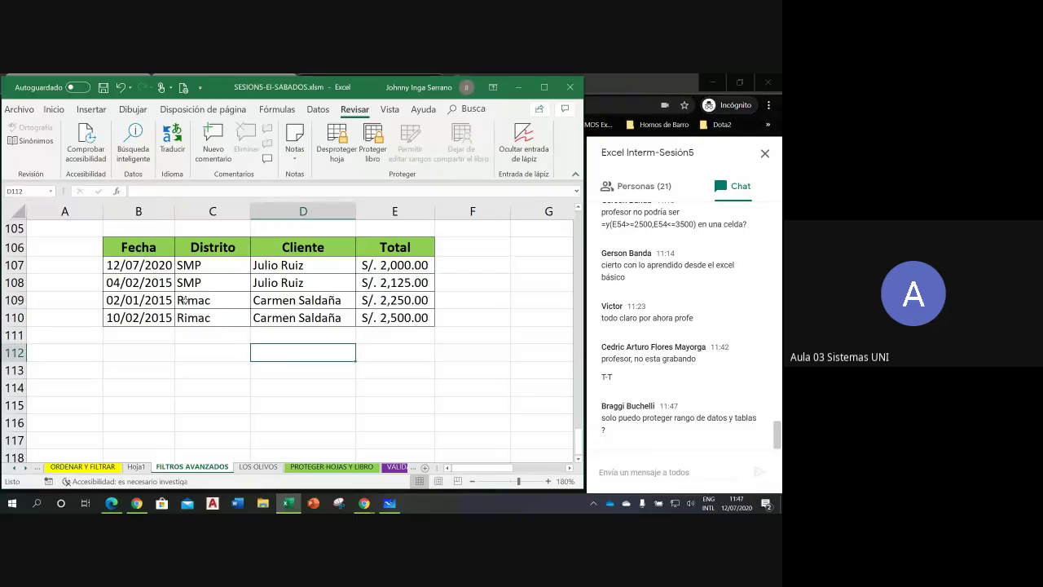
pyautogui.click(92, 110)
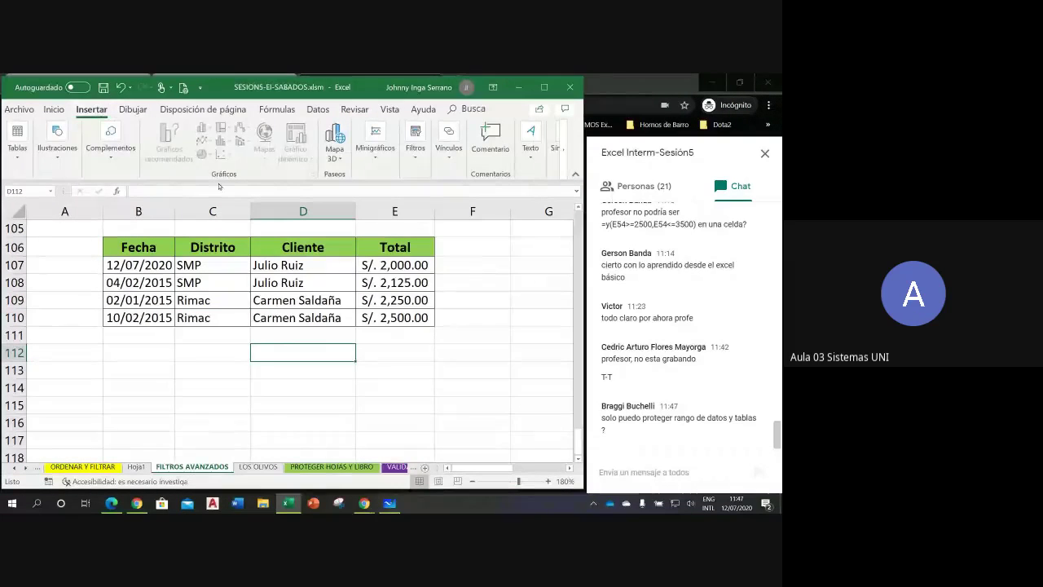
pyautogui.click(267, 375)
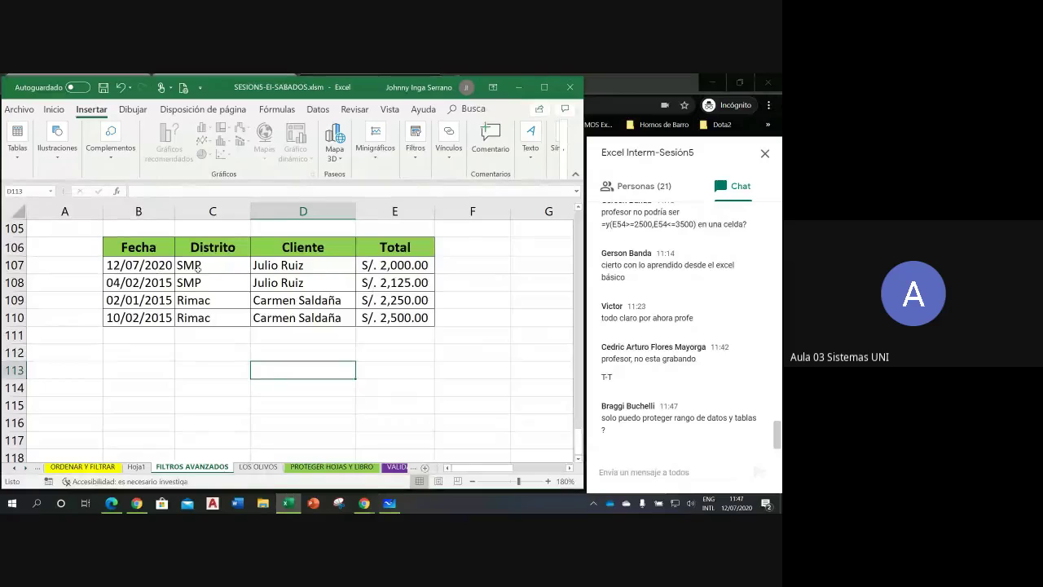
pyautogui.moveTo(198, 268); pyautogui.dragTo(200, 318)
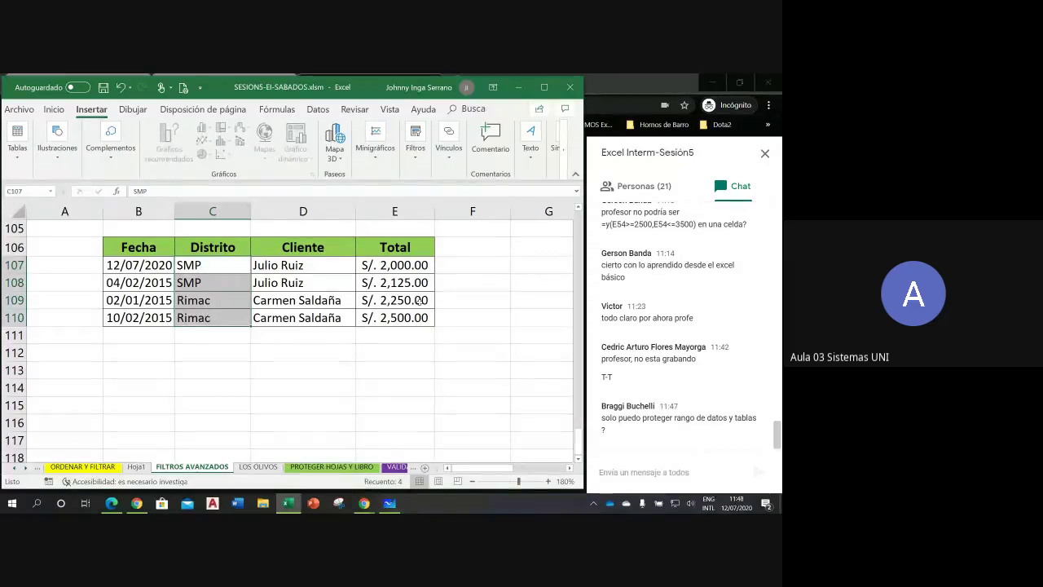
pyautogui.moveTo(396, 265); pyautogui.dragTo(403, 317)
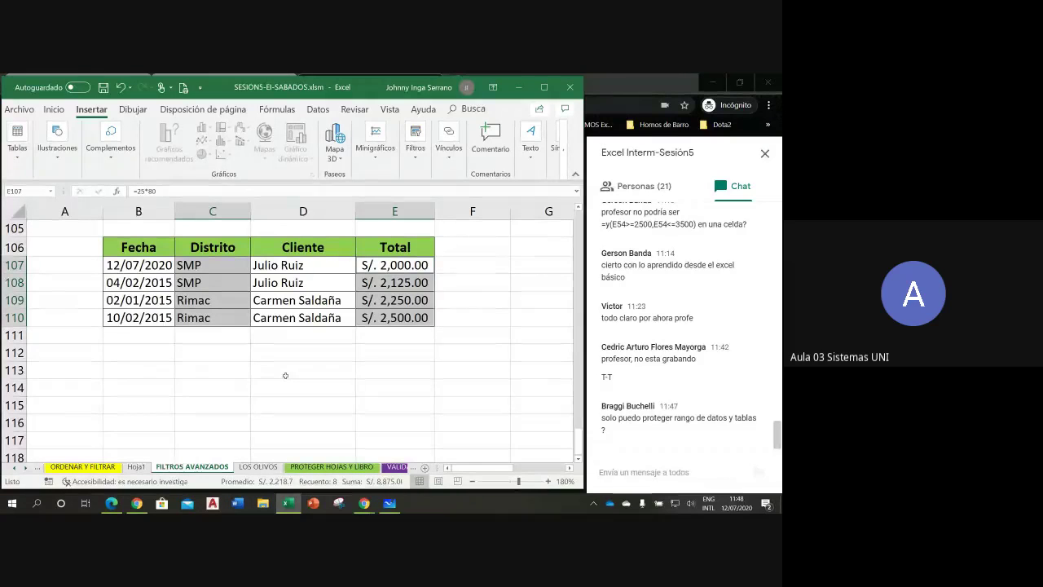
pyautogui.click(476, 380)
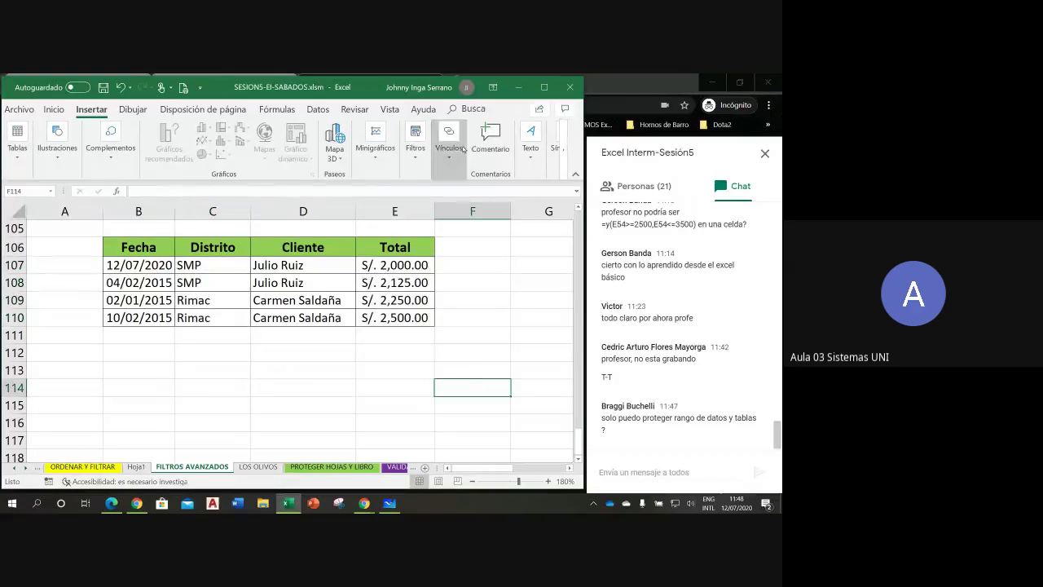
# - Unprotect the sheet through Revisar > Desproteger hoja by entering the sheet password
pyautogui.click(351, 109)
pyautogui.click(338, 151)
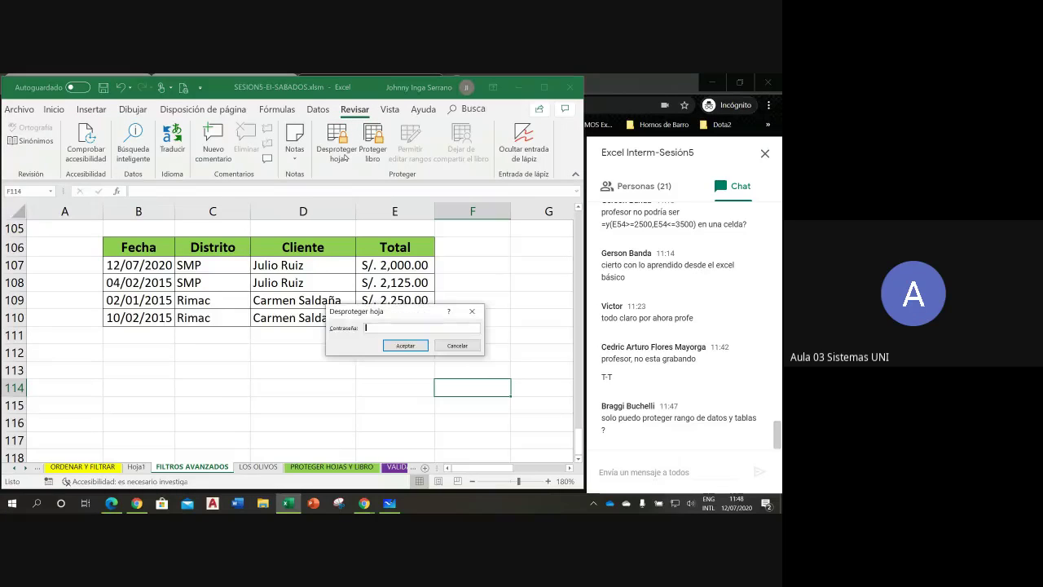
pyautogui.write('1')
pyautogui.press('Return')
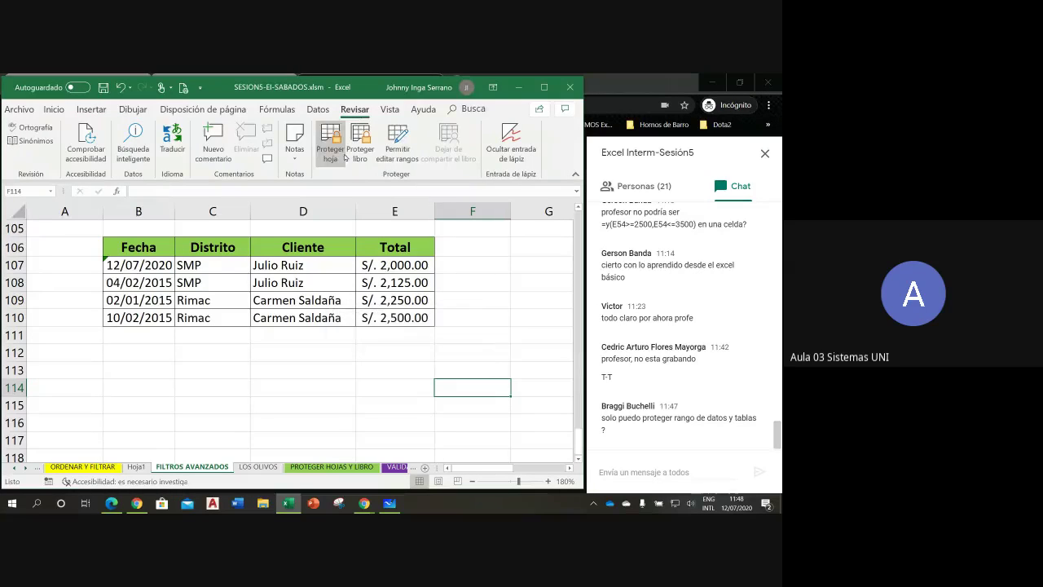
# - Select the Distrito and Total columns and insert a flat 2D pie chart from Insertar
pyautogui.moveTo(184, 248); pyautogui.dragTo(210, 318)
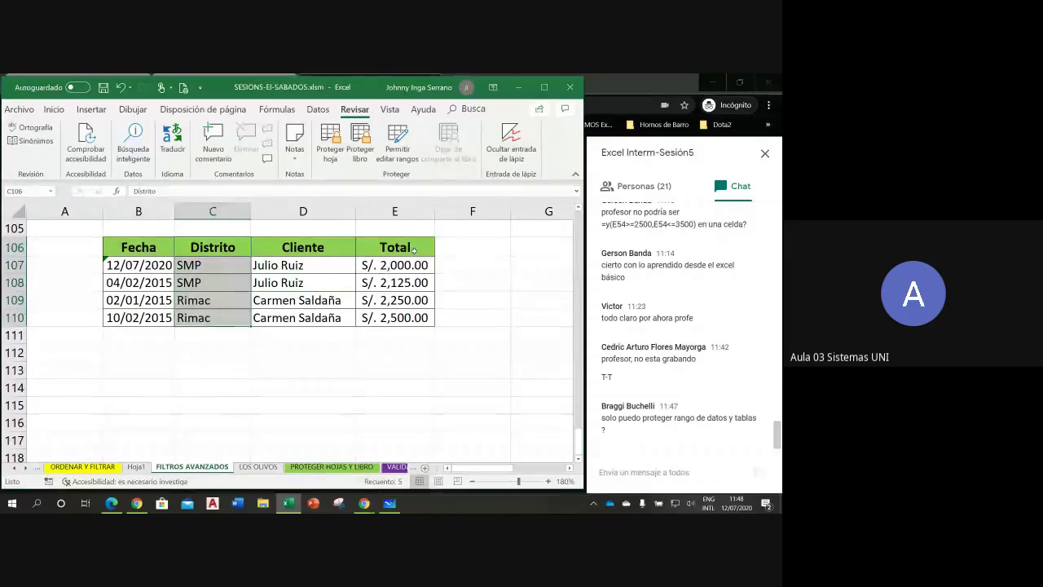
pyautogui.keyDown('ctrl'); pyautogui.moveTo(394, 247); pyautogui.dragTo(410, 318); pyautogui.keyUp('ctrl')
pyautogui.click(91, 108)
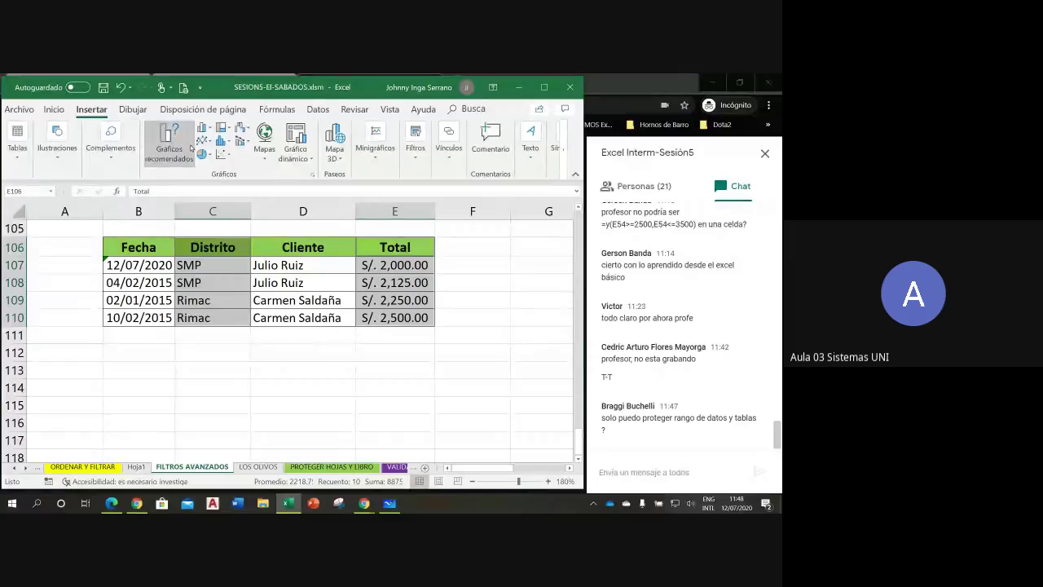
pyautogui.click(204, 155)
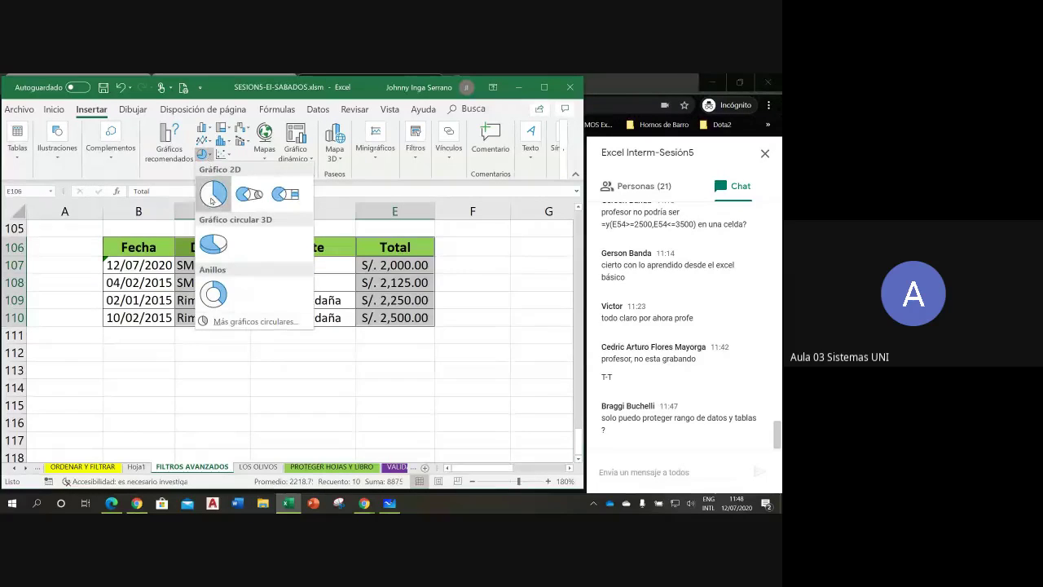
pyautogui.click(212, 200)
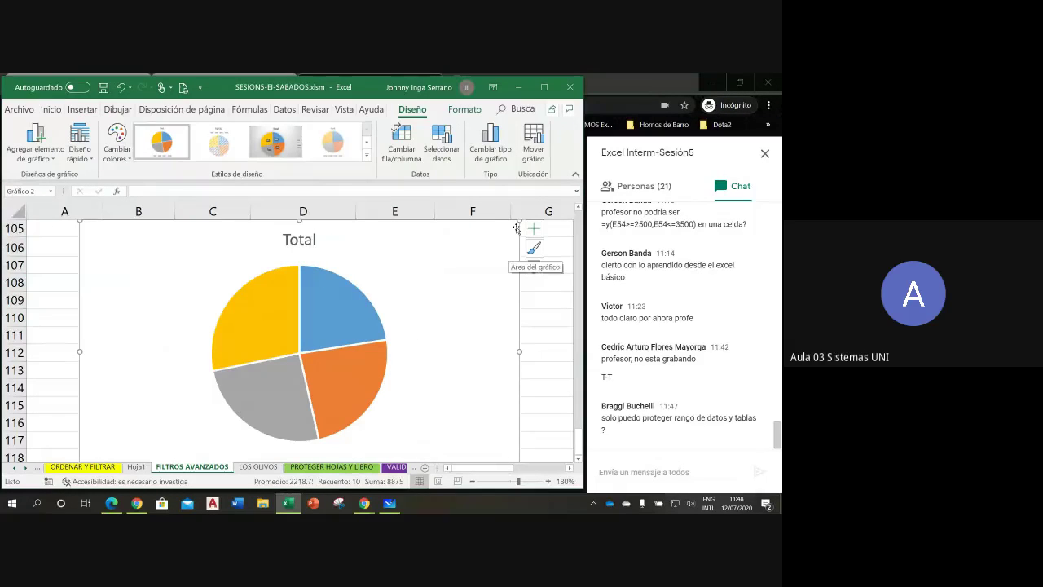
# - Shrink the pie chart and move it beneath the sales table
pyautogui.moveTo(517, 221); pyautogui.dragTo(454, 314)
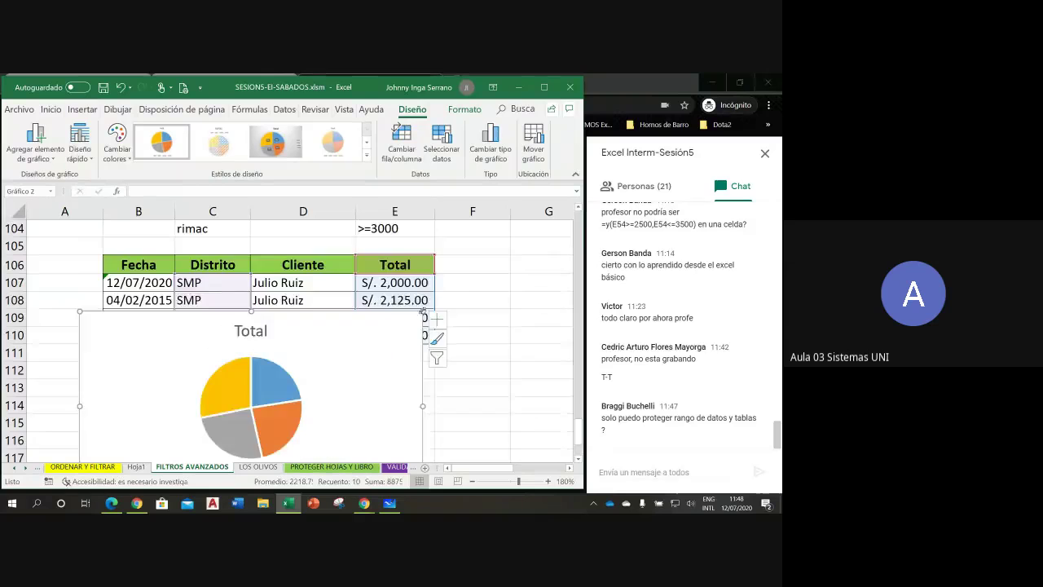
pyautogui.moveTo(313, 341); pyautogui.dragTo(457, 300)
pyautogui.moveTo(213, 268); pyautogui.dragTo(324, 343)
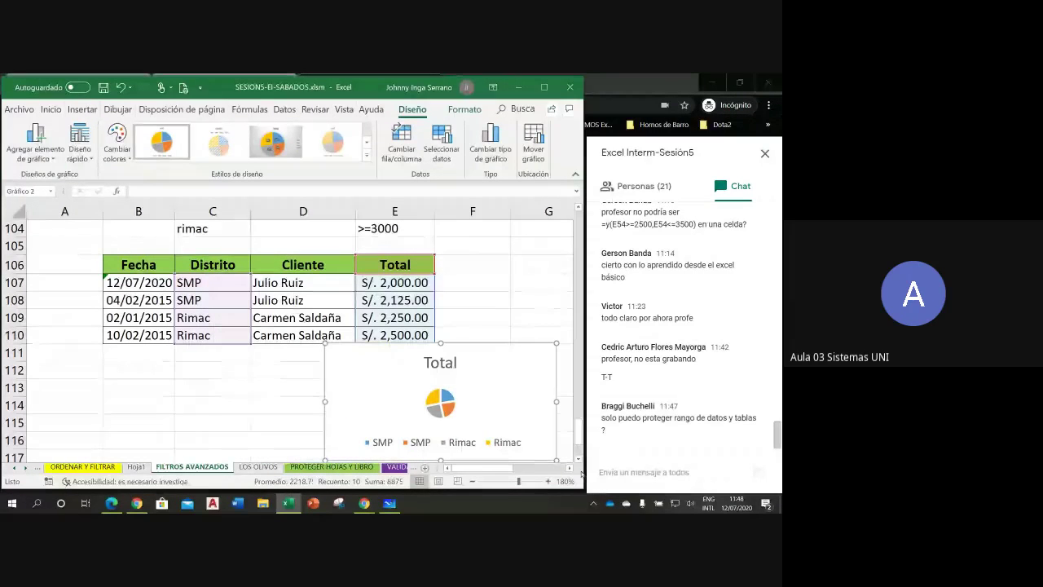
pyautogui.click(472, 481)
pyautogui.moveTo(440, 392); pyautogui.dragTo(263, 410)
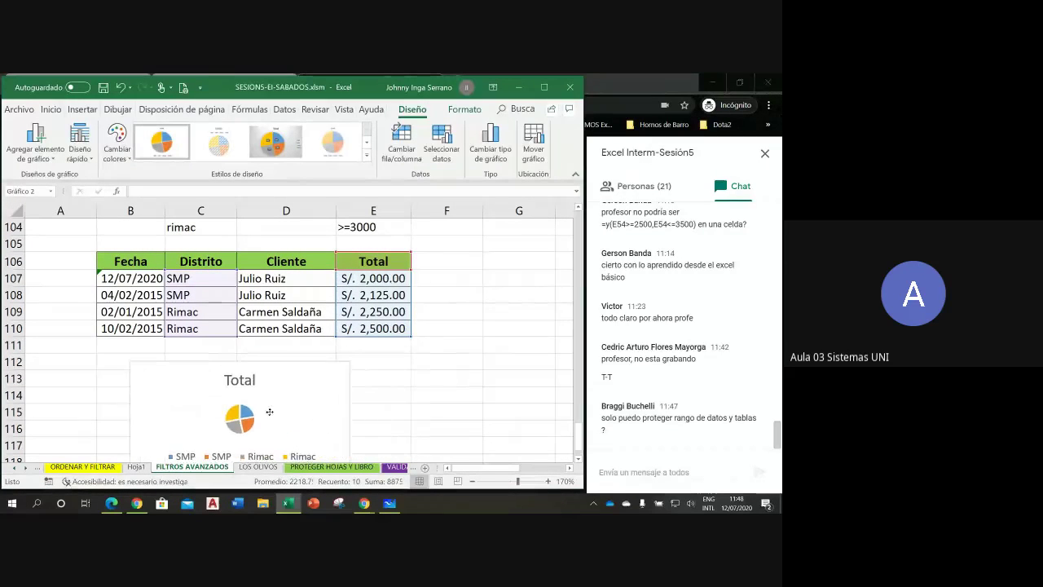
pyautogui.moveTo(263, 411); pyautogui.dragTo(268, 411)
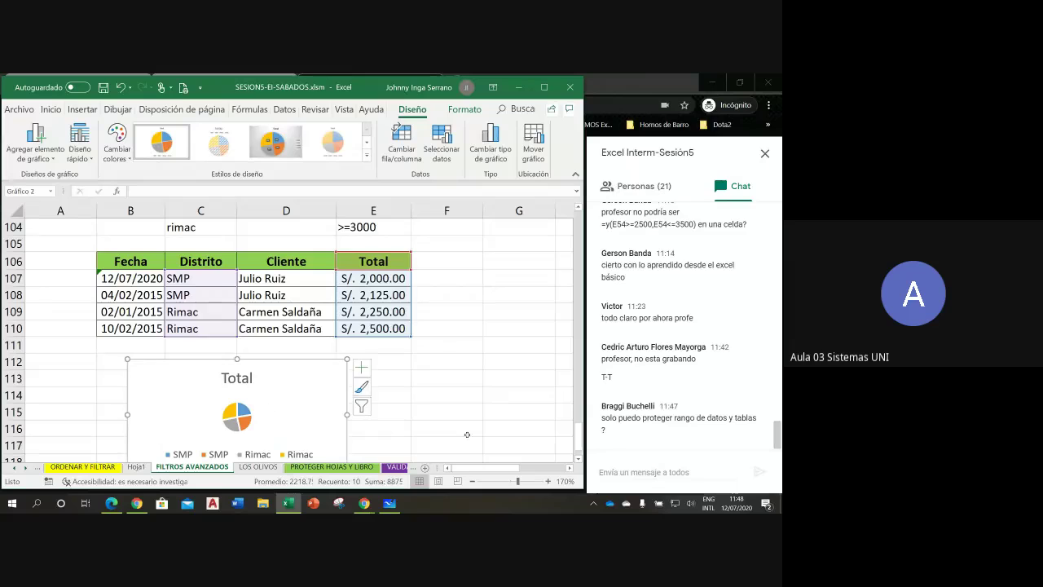
pyautogui.scroll(-2, 262, 380)
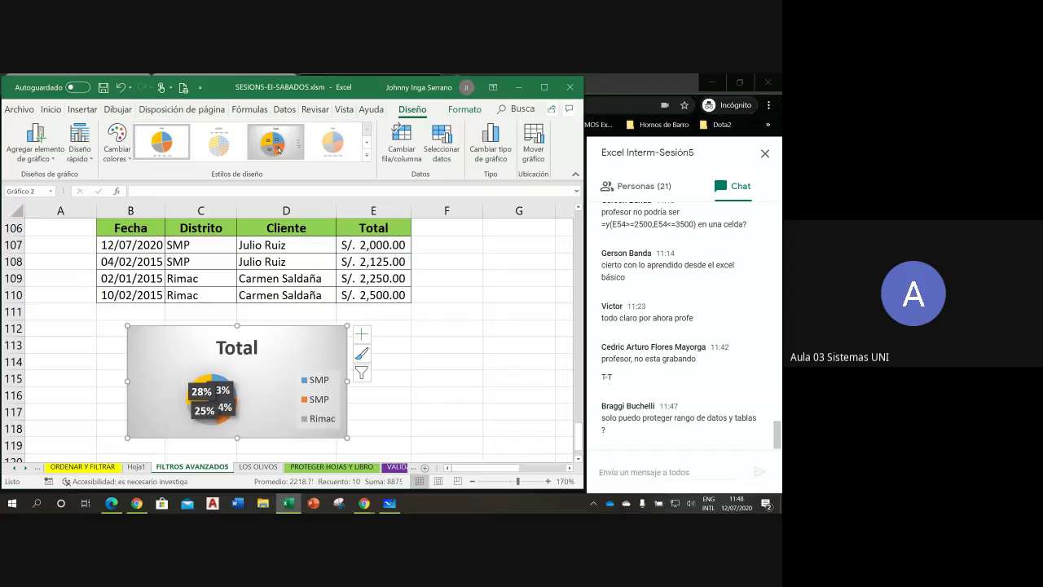
# - Apply a chart style with an uppercase TOTAL title and district percentage labels, then enlarge slightly
pyautogui.click(365, 155)
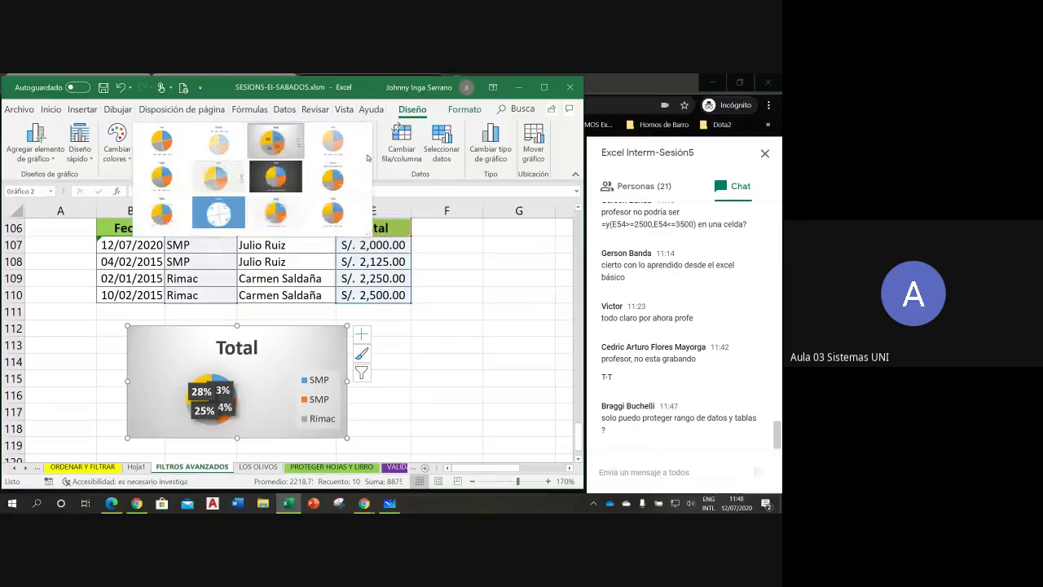
pyautogui.click(168, 215)
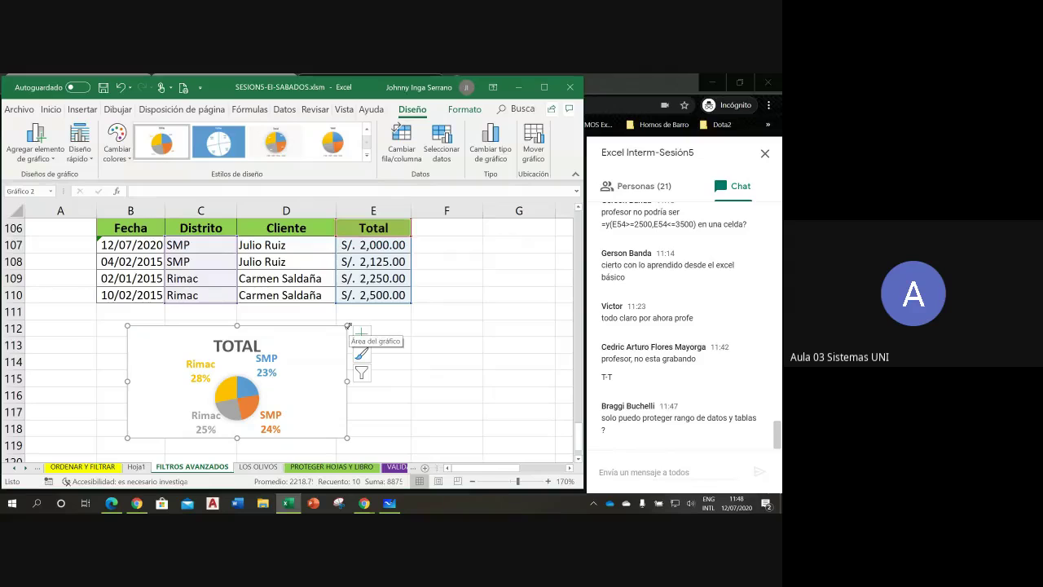
pyautogui.moveTo(348, 326); pyautogui.dragTo(356, 324)
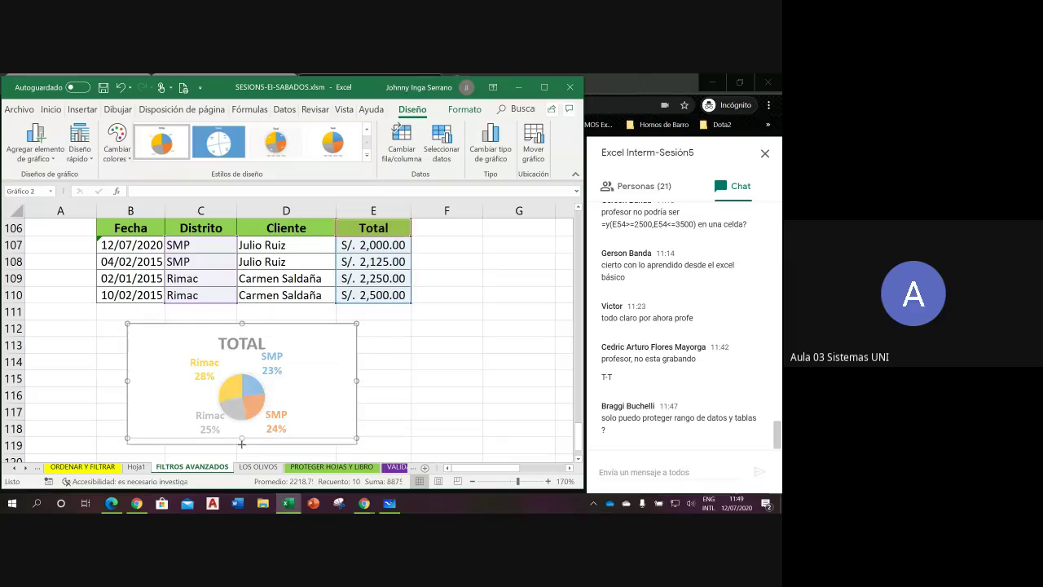
pyautogui.moveTo(241, 440); pyautogui.dragTo(242, 444)
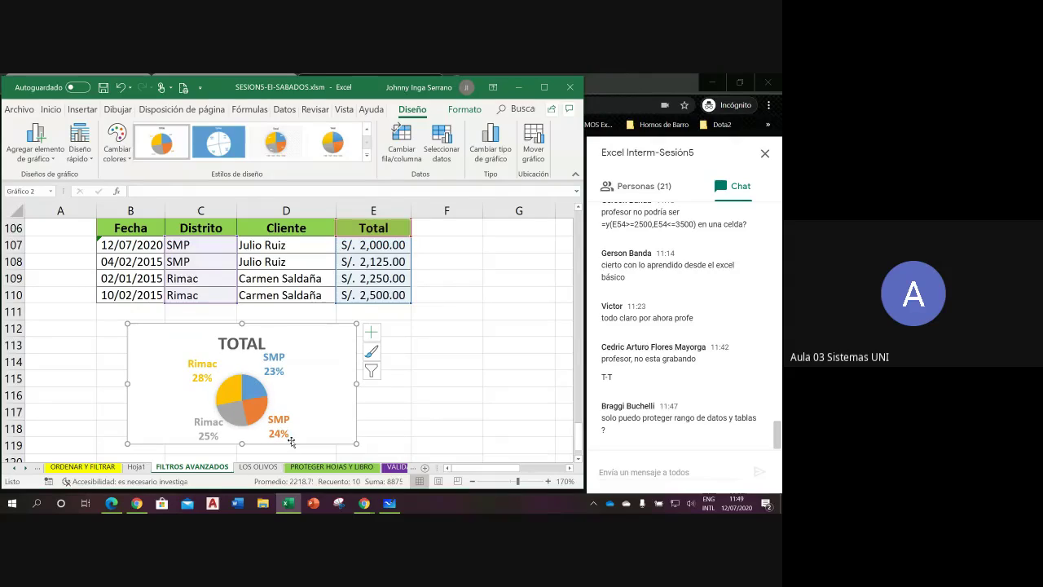
pyautogui.click(473, 370)
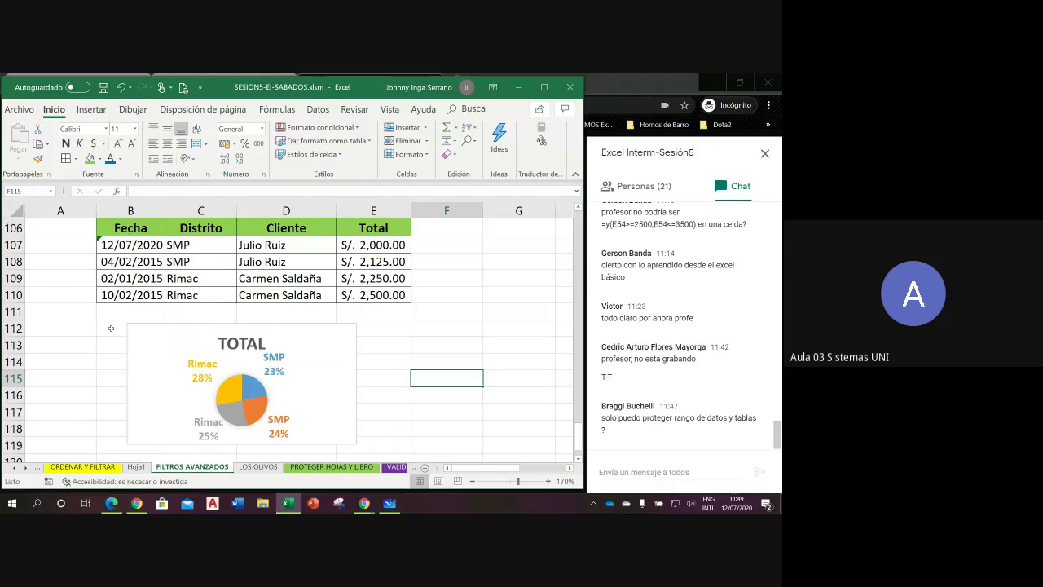
pyautogui.moveTo(111, 329)
pyautogui.mouseDown()
pyautogui.moveTo(355, 431)
pyautogui.moveTo(357, 440)
pyautogui.mouseUp()
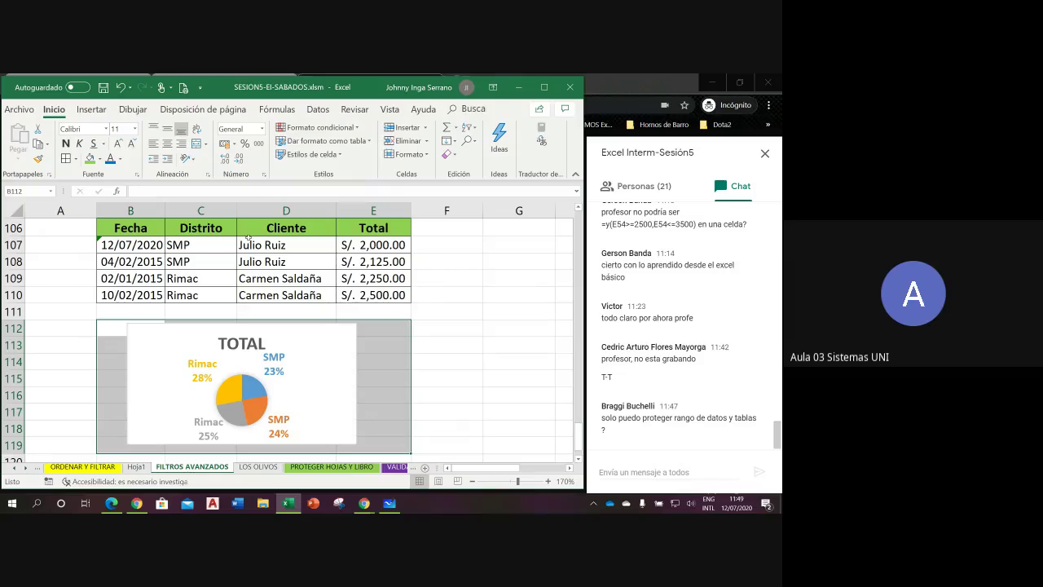
pyautogui.hotkey('ctrl', '1')
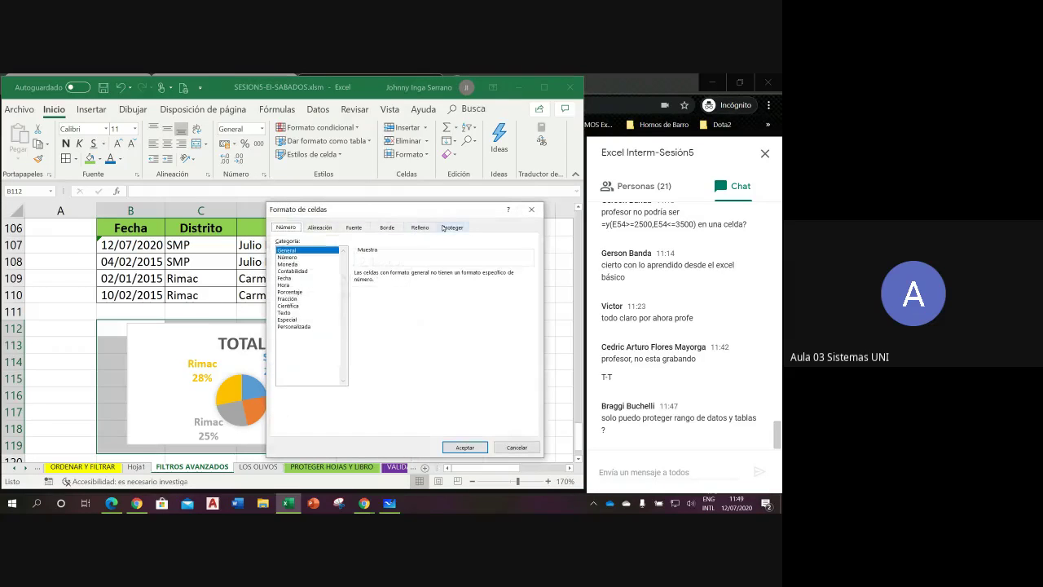
pyautogui.click(443, 228)
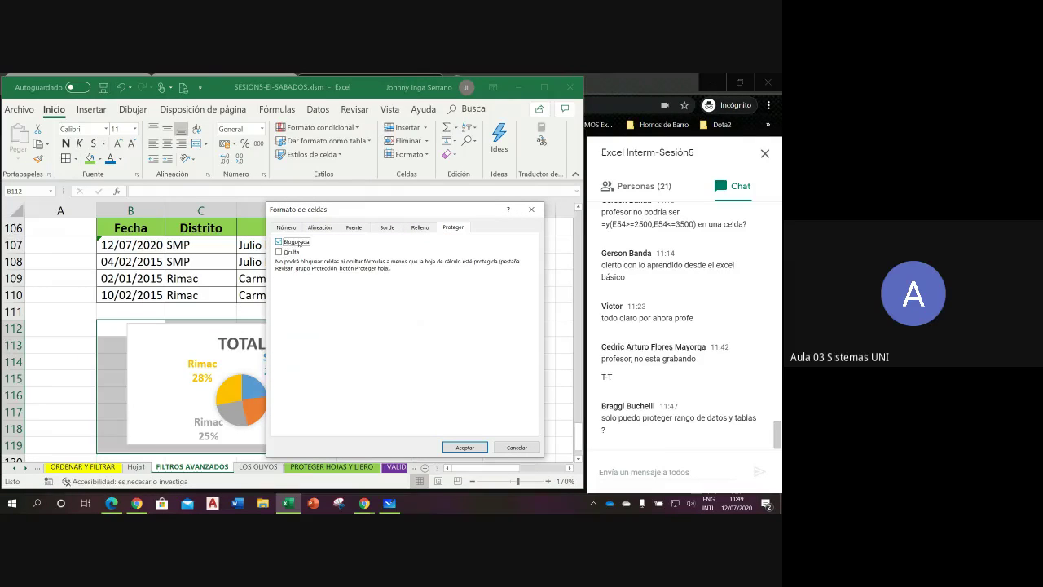
pyautogui.click(464, 447)
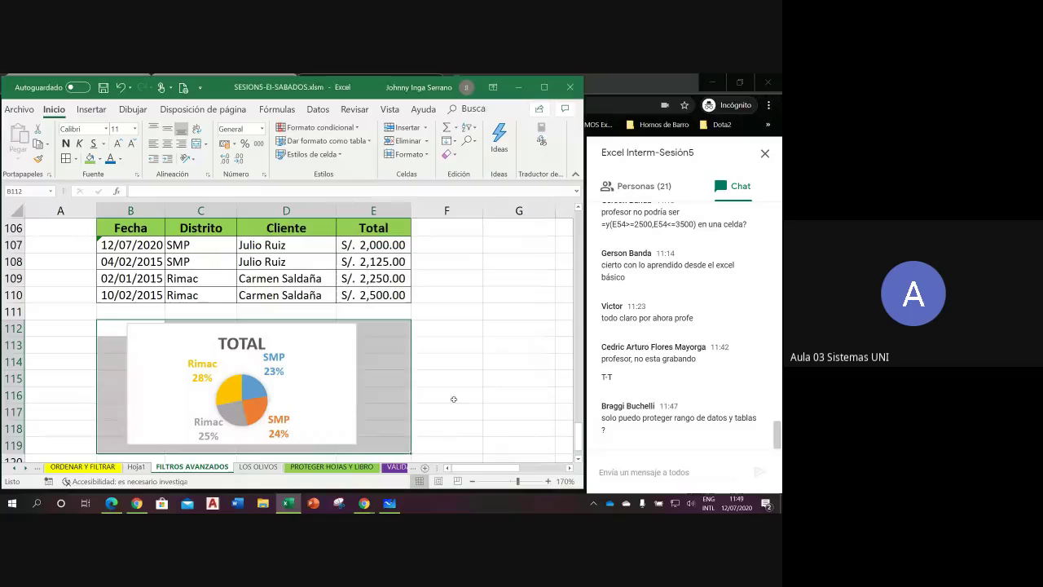
pyautogui.click(428, 328)
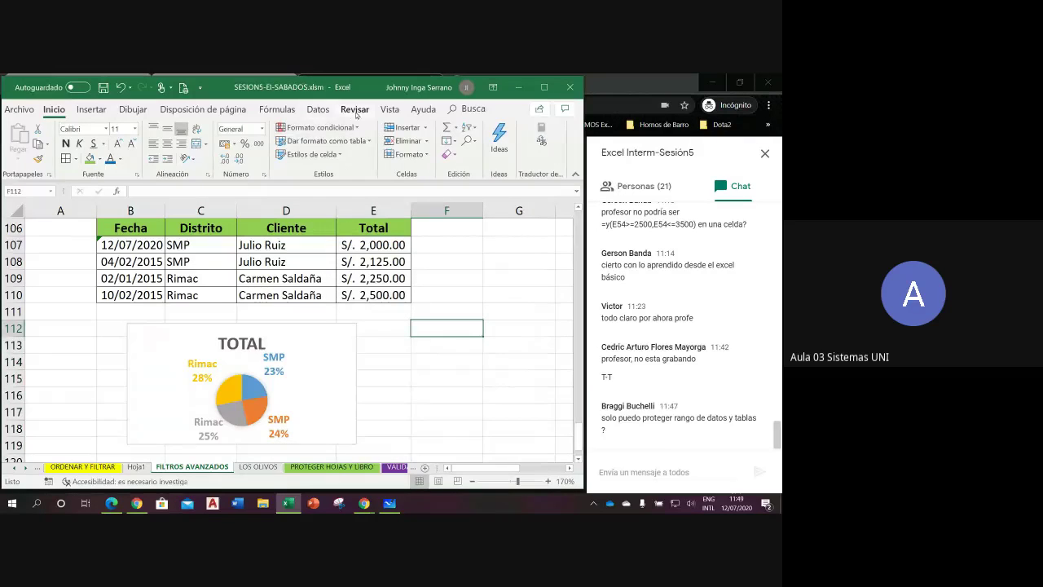
# - Protect the sheet through Revisar > Proteger hoja, entering and confirming a password
pyautogui.click(354, 109)
pyautogui.click(335, 147)
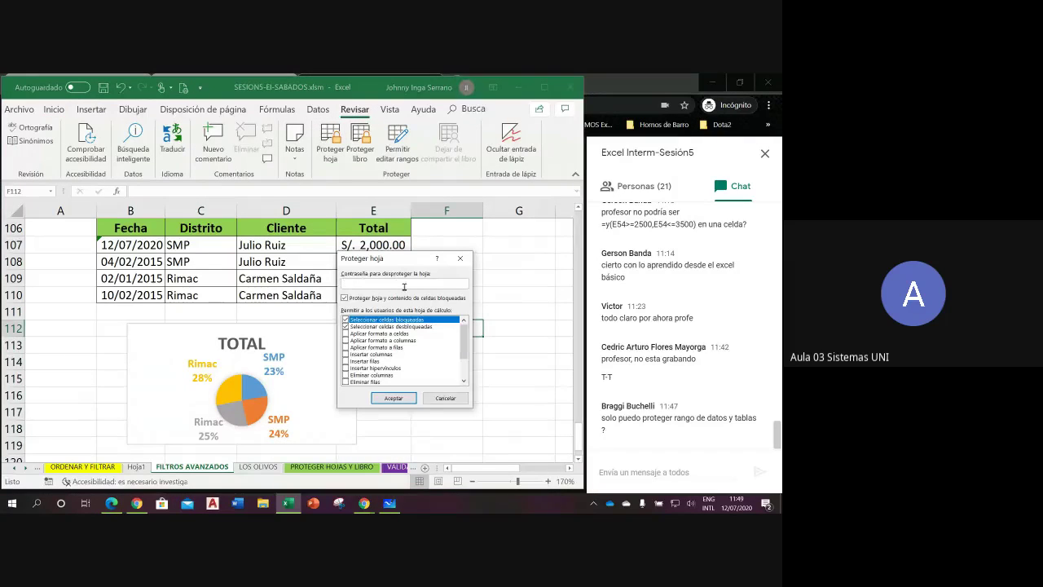
pyautogui.click(385, 399)
pyautogui.write('1')
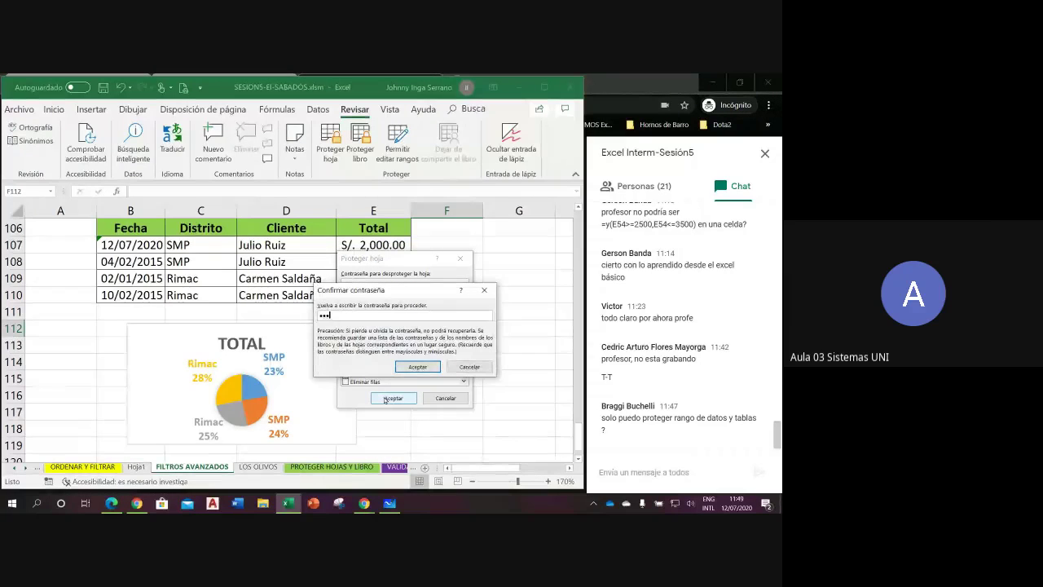
pyautogui.press('Return')
pyautogui.click(415, 343)
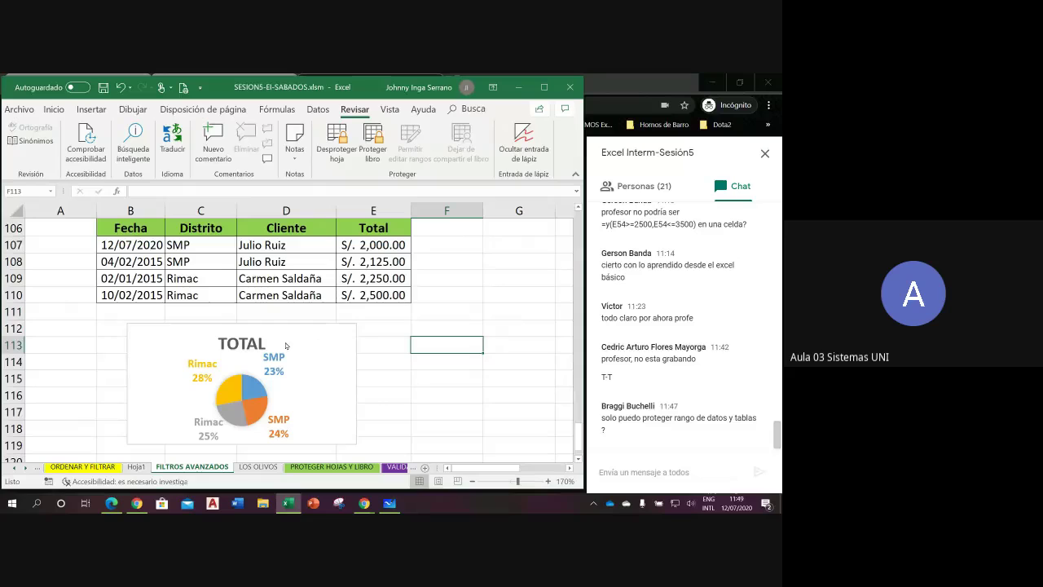
# - Test the protection by selecting cells and double-clicking the chart, then dismiss the warning
pyautogui.click(124, 345)
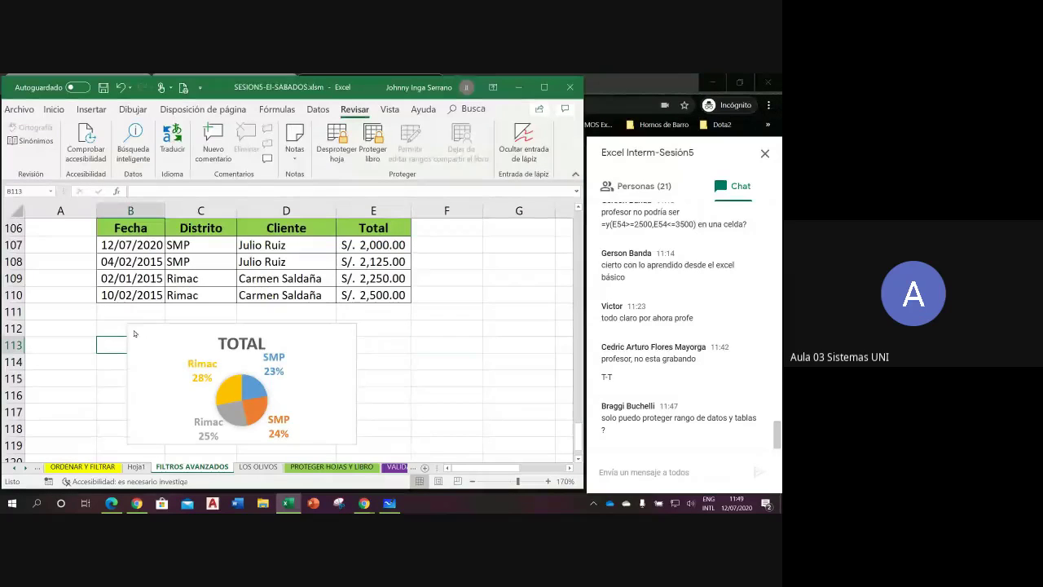
pyautogui.click(123, 330)
pyautogui.click(116, 356)
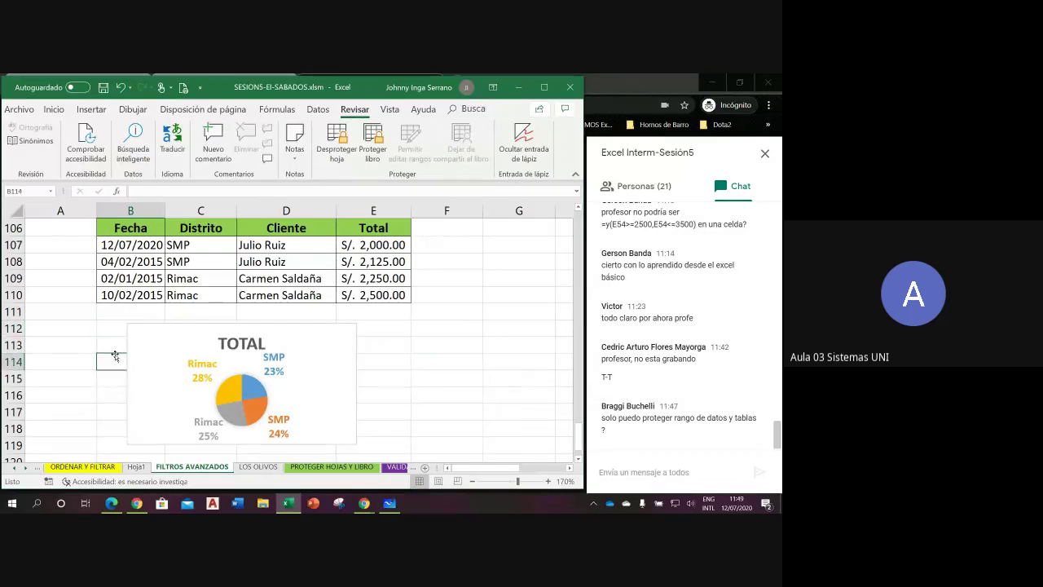
pyautogui.doubleClick(145, 360)
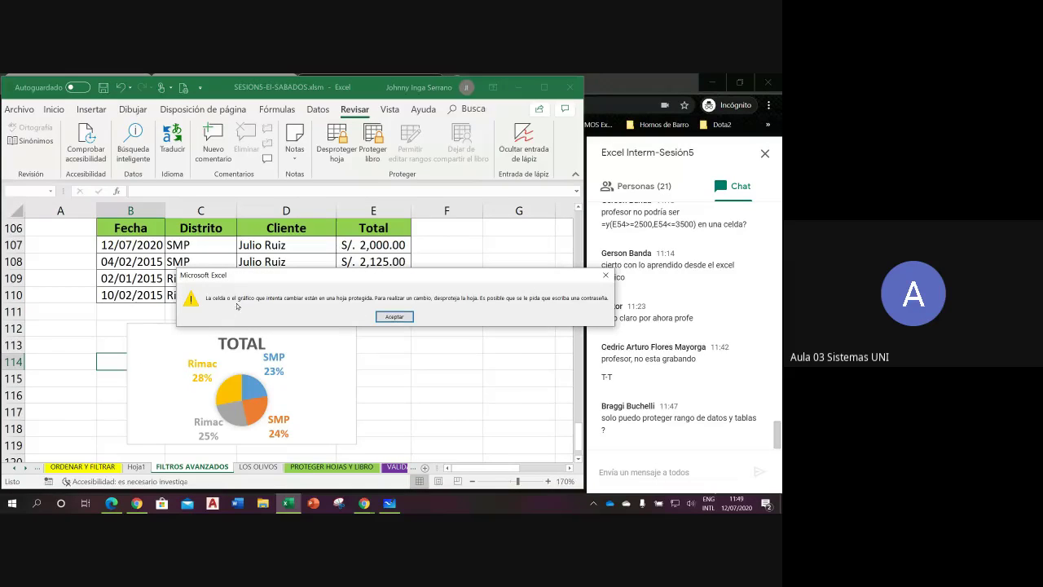
pyautogui.click(409, 319)
pyautogui.click(452, 331)
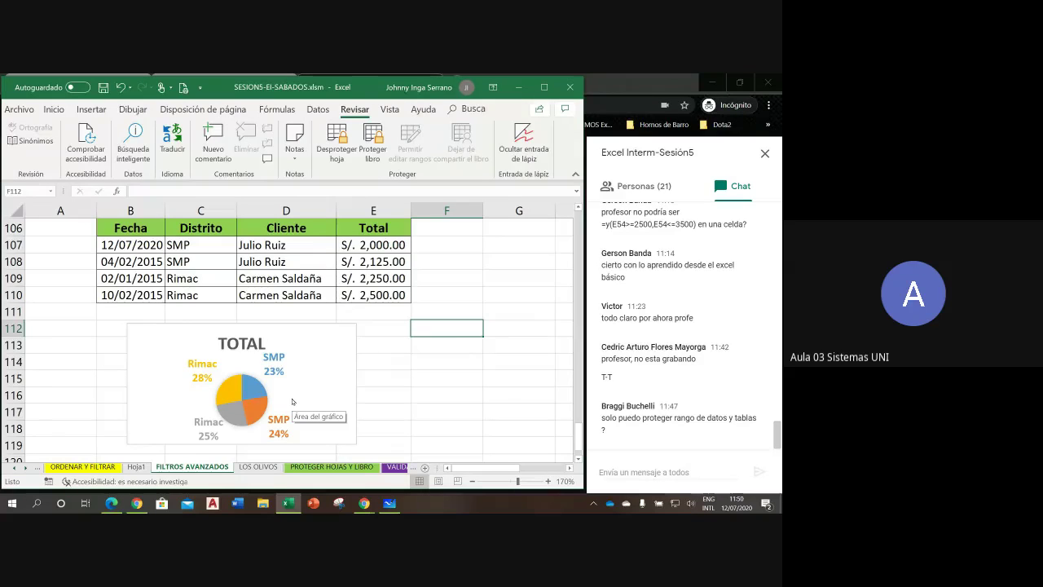
pyautogui.click(396, 338)
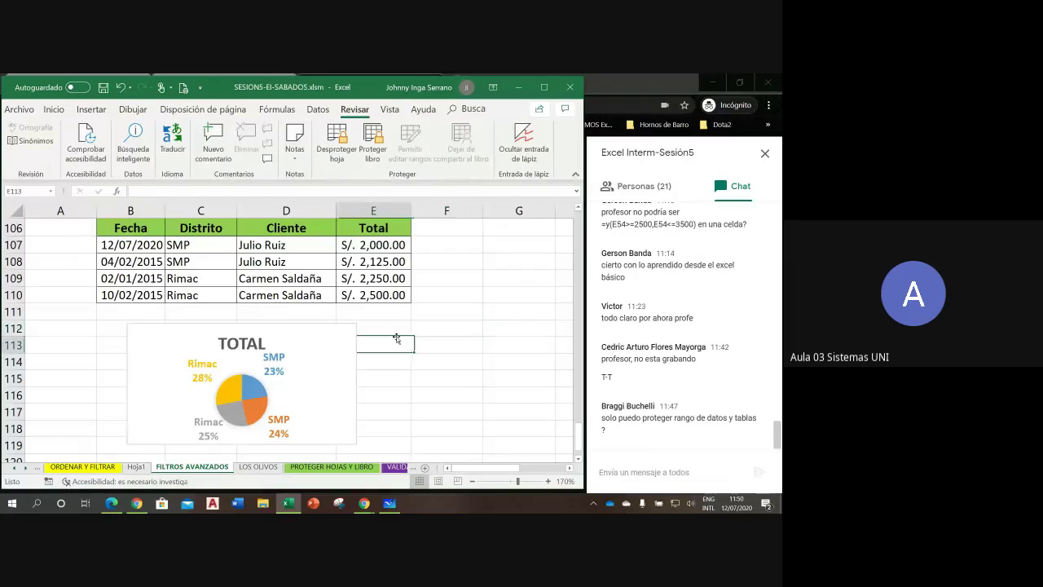
pyautogui.click(438, 327)
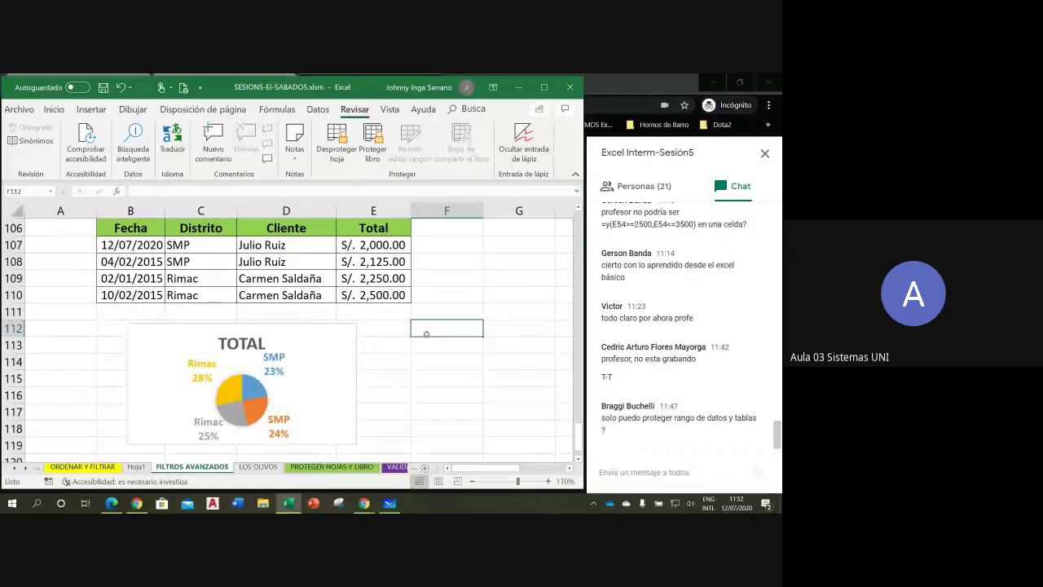
# - Select E107 and try editing its =25*80 formula, then dismiss the protected-sheet warning
pyautogui.click(383, 244)
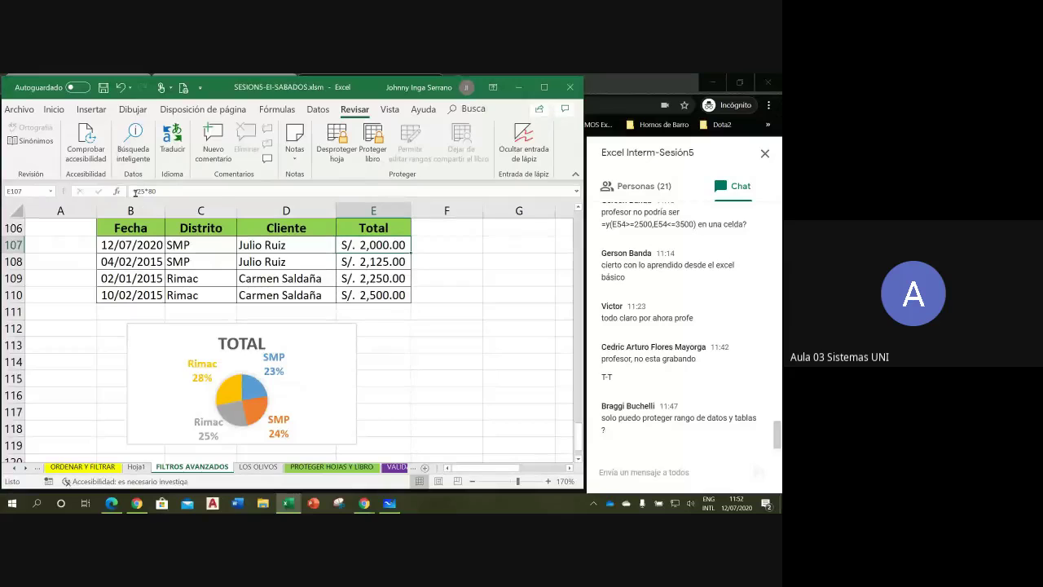
pyautogui.click(172, 191)
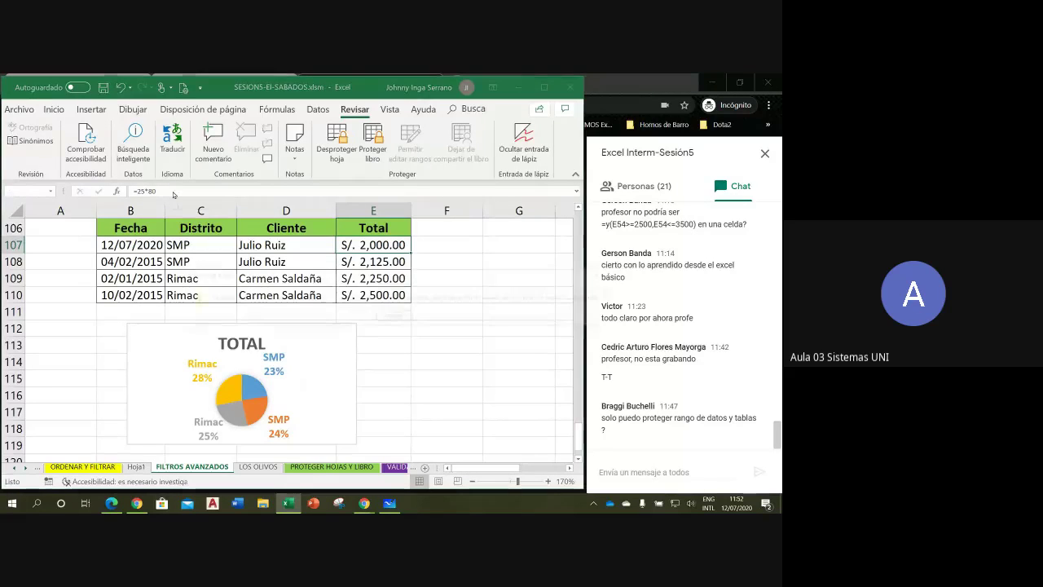
pyautogui.click(394, 316)
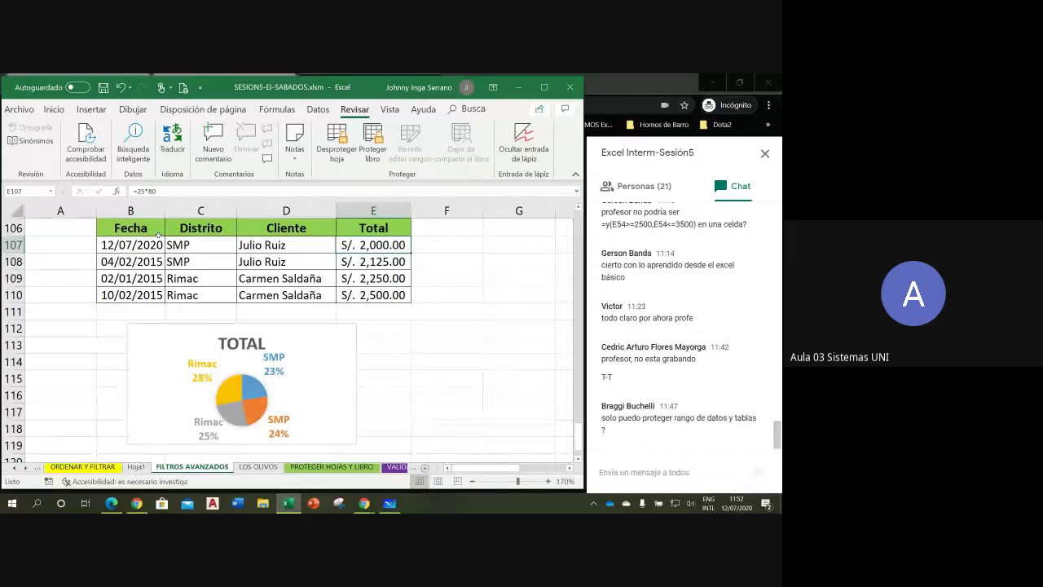
# - Unprotect the sheet by entering its password
pyautogui.click(350, 145)
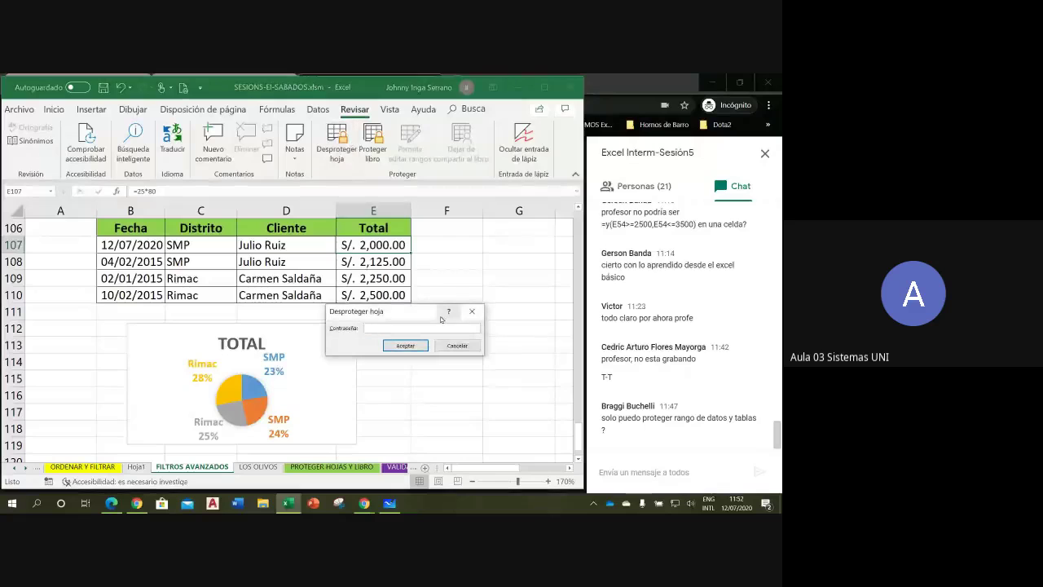
pyautogui.press('Return')
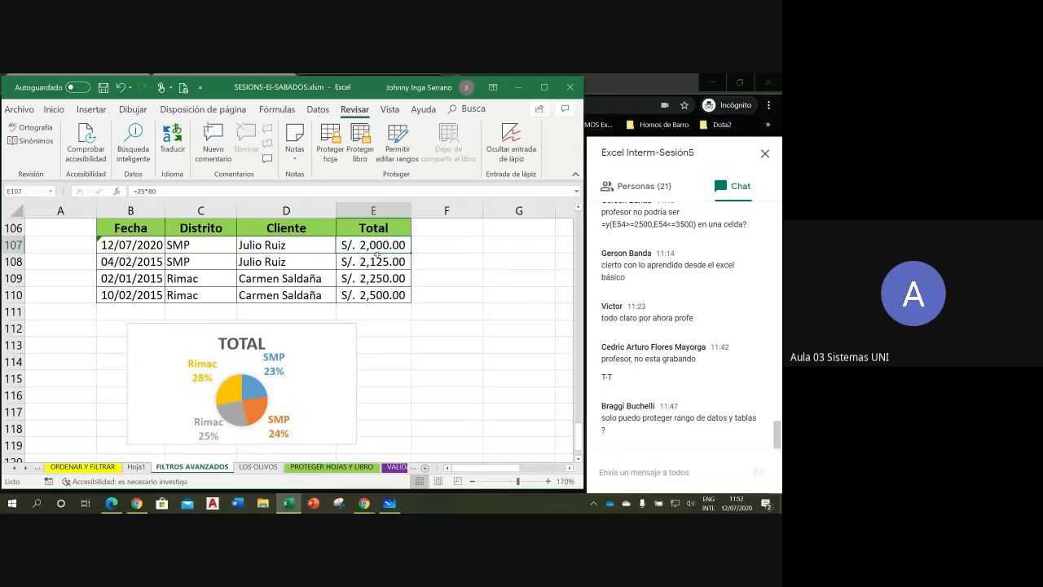
# - Set the Total cells E107:E110 to Hidden in Format Cells > Proteger, keeping them locked
pyautogui.moveTo(377, 245); pyautogui.dragTo(377, 295)
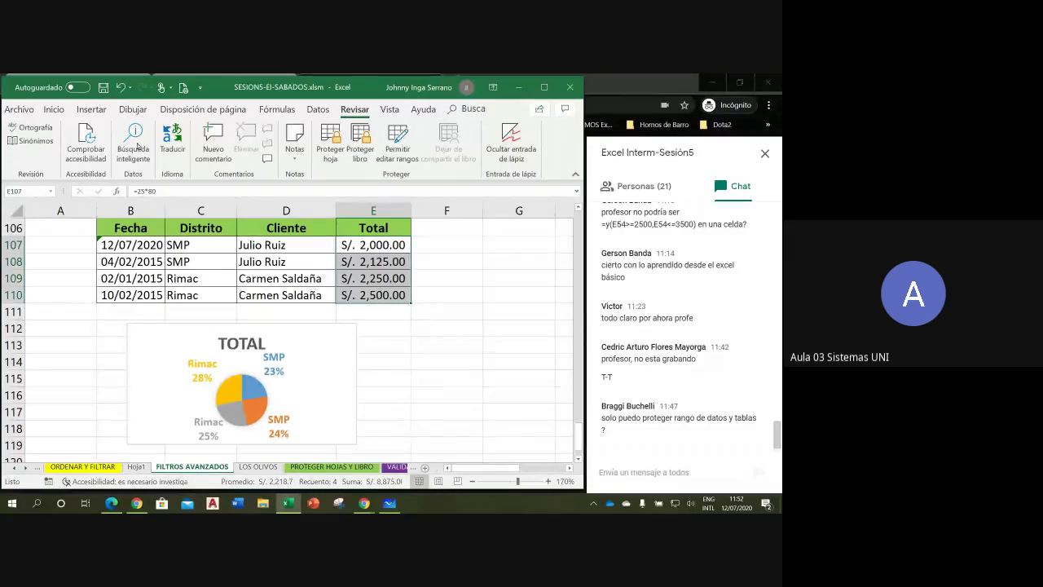
pyautogui.click(56, 111)
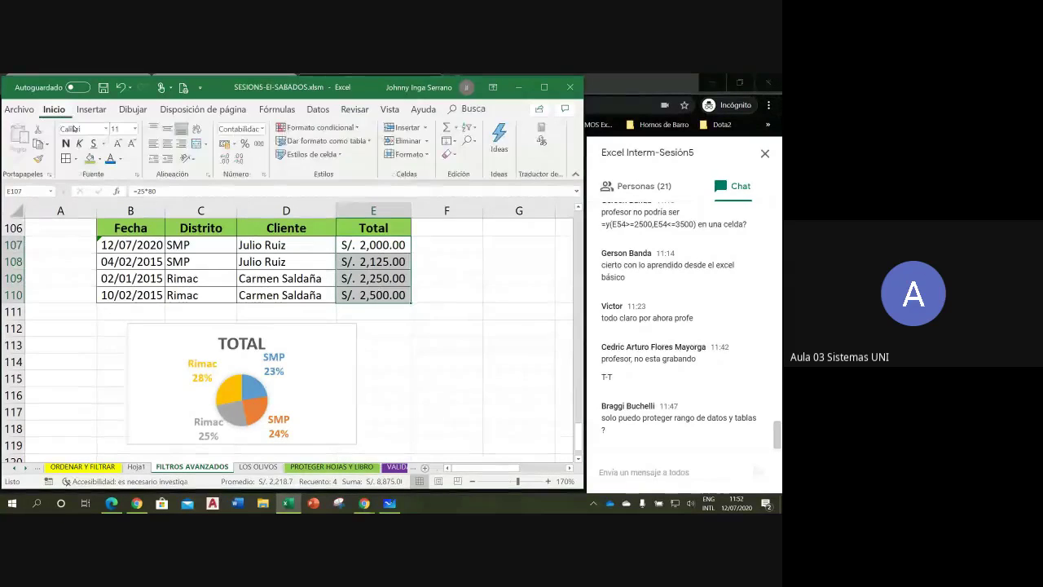
pyautogui.click(263, 173)
pyautogui.click(453, 227)
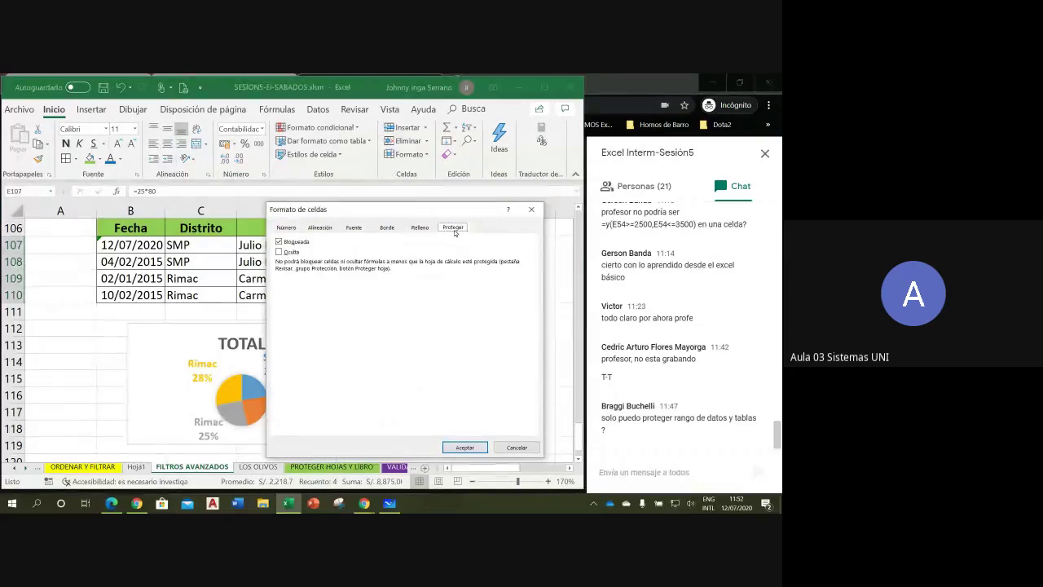
pyautogui.click(280, 253)
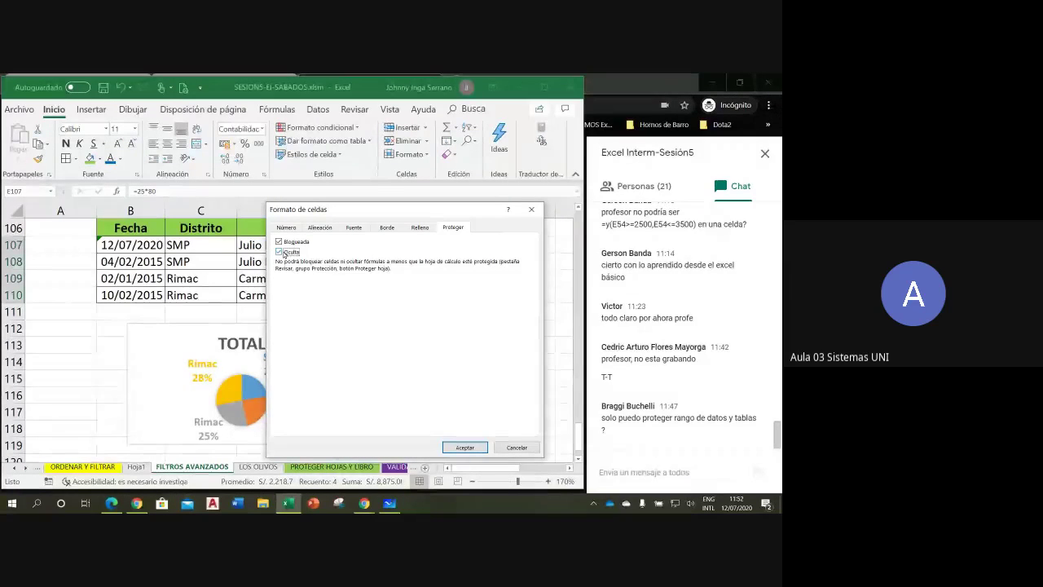
pyautogui.click(465, 446)
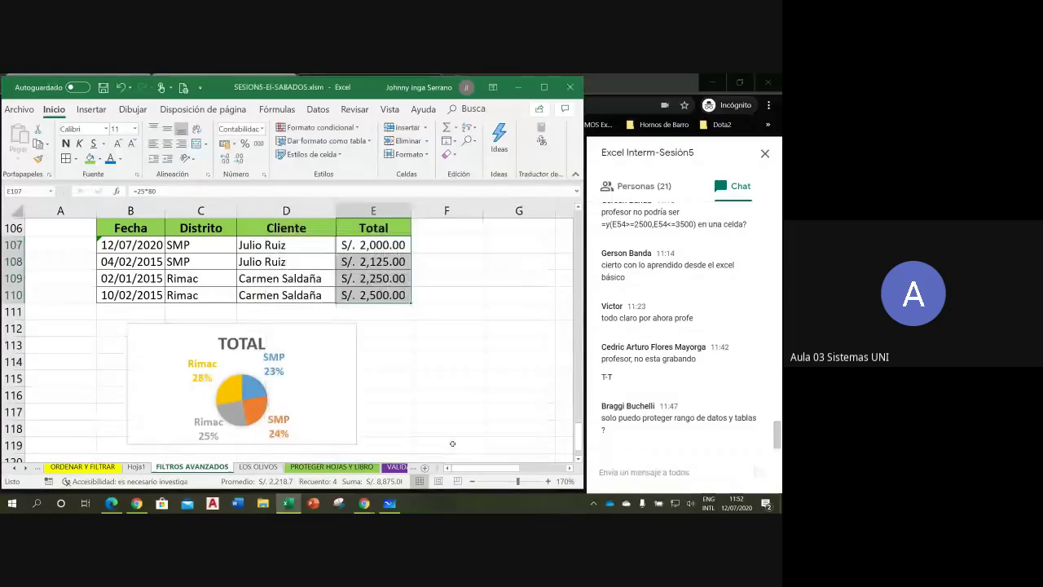
pyautogui.click(450, 278)
pyautogui.click(318, 109)
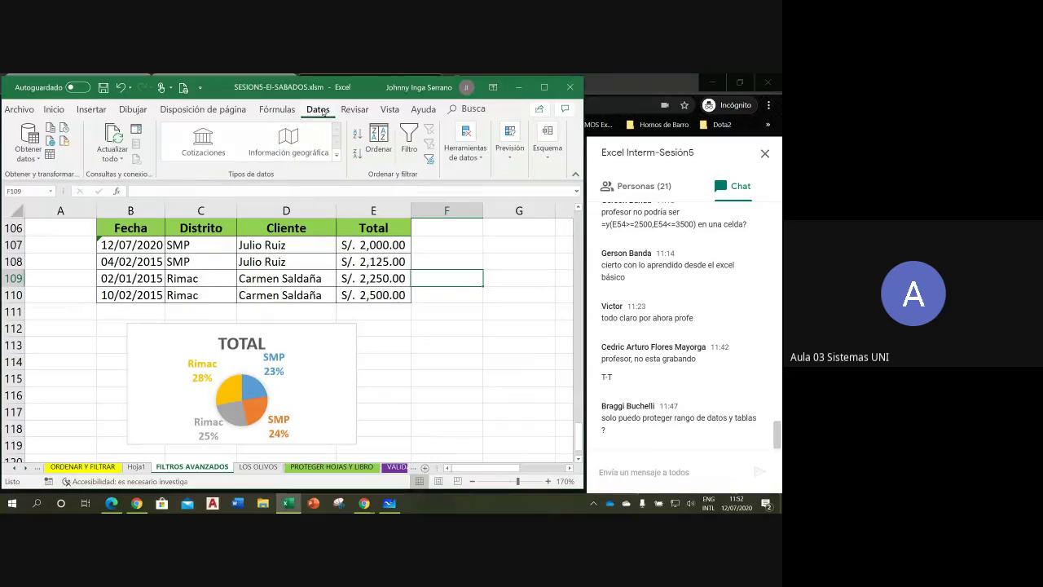
# - Re-protect the sheet with a confirmed password, then verify E107 no longer shows its formula
pyautogui.click(355, 109)
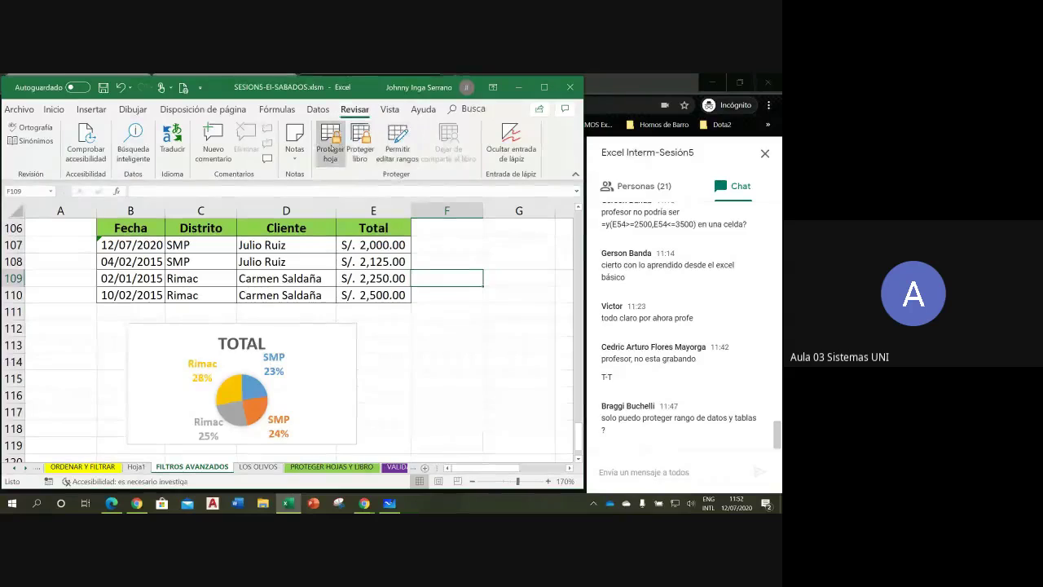
pyautogui.click(330, 142)
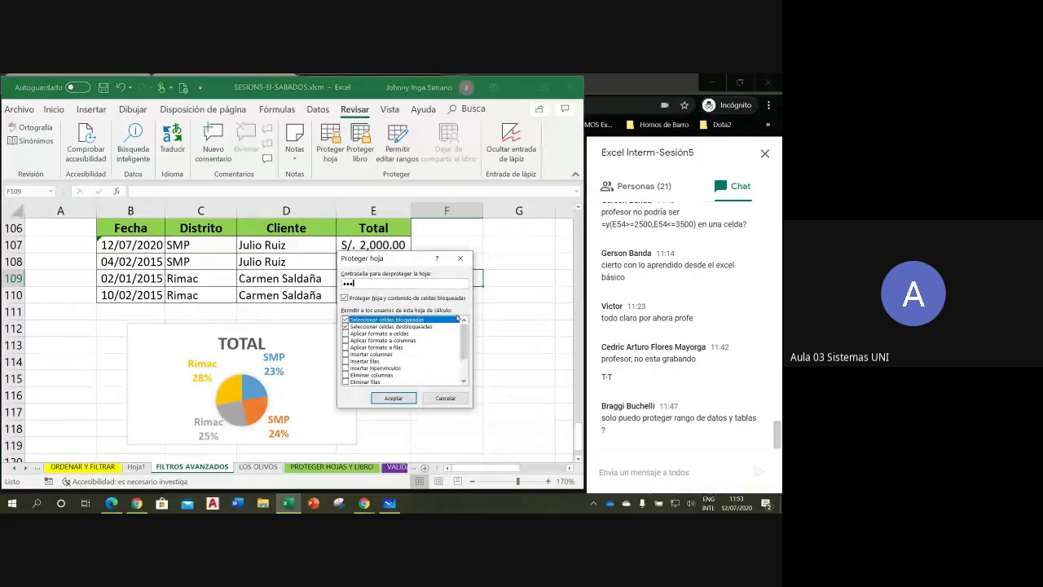
pyautogui.press('Return')
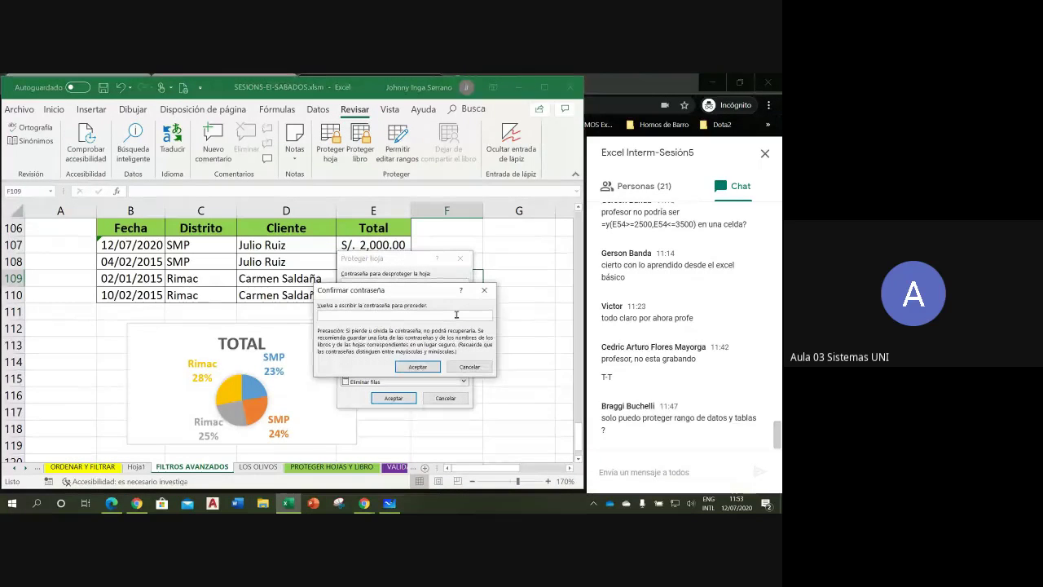
pyautogui.press('Return')
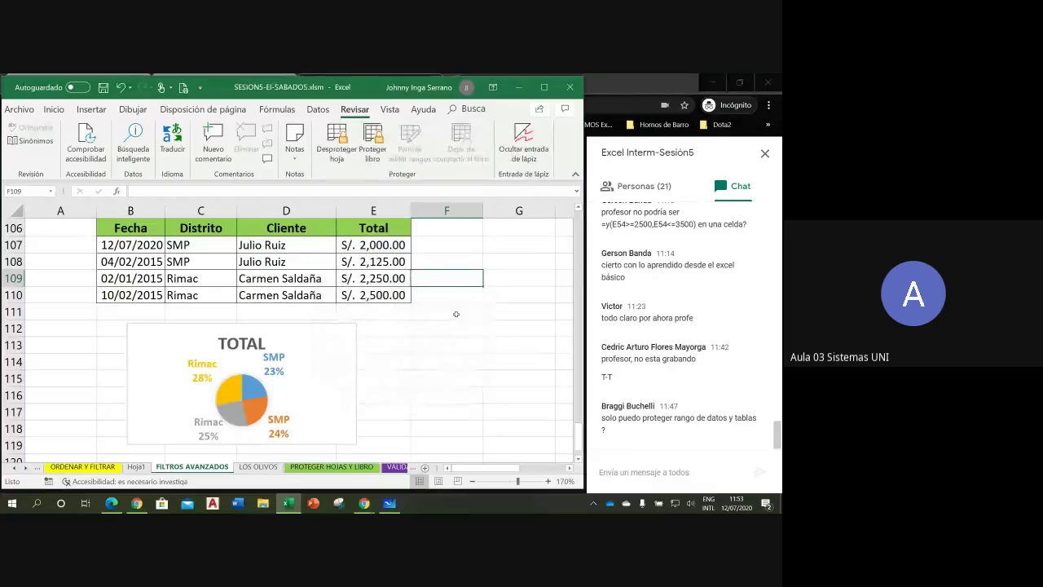
pyautogui.click(379, 246)
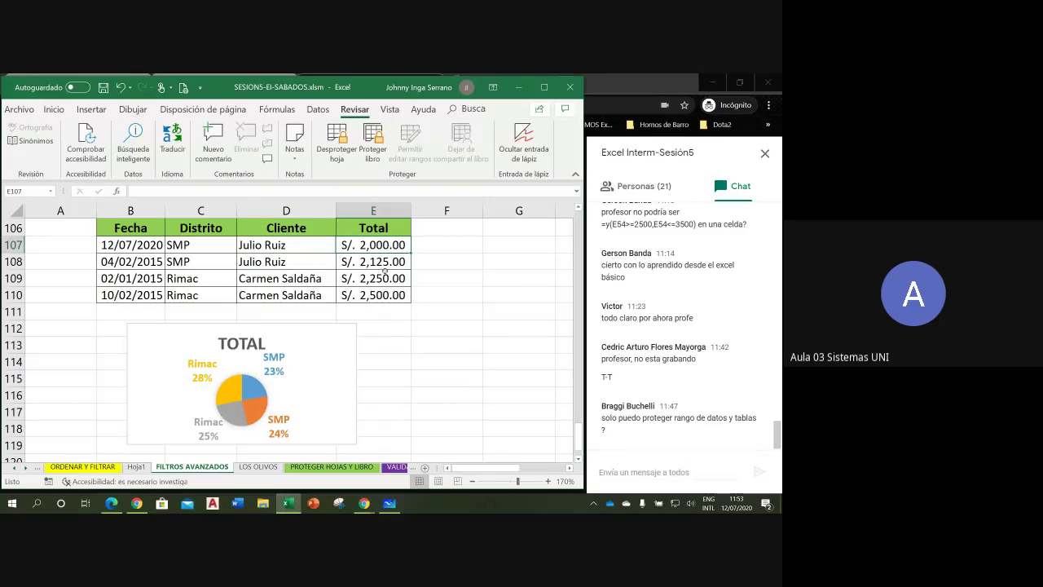
pyautogui.press('Down')
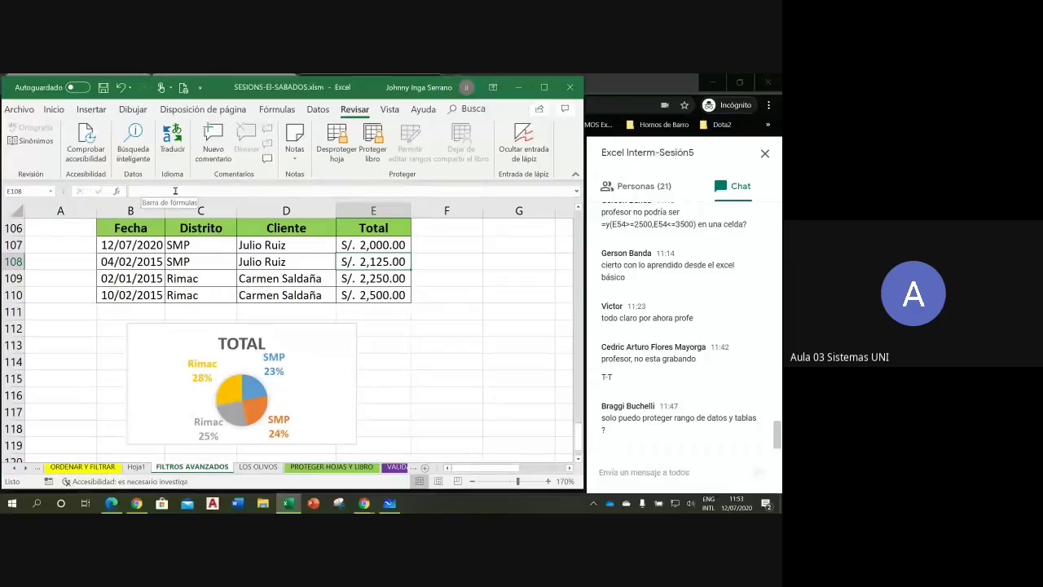
pyautogui.click(277, 230)
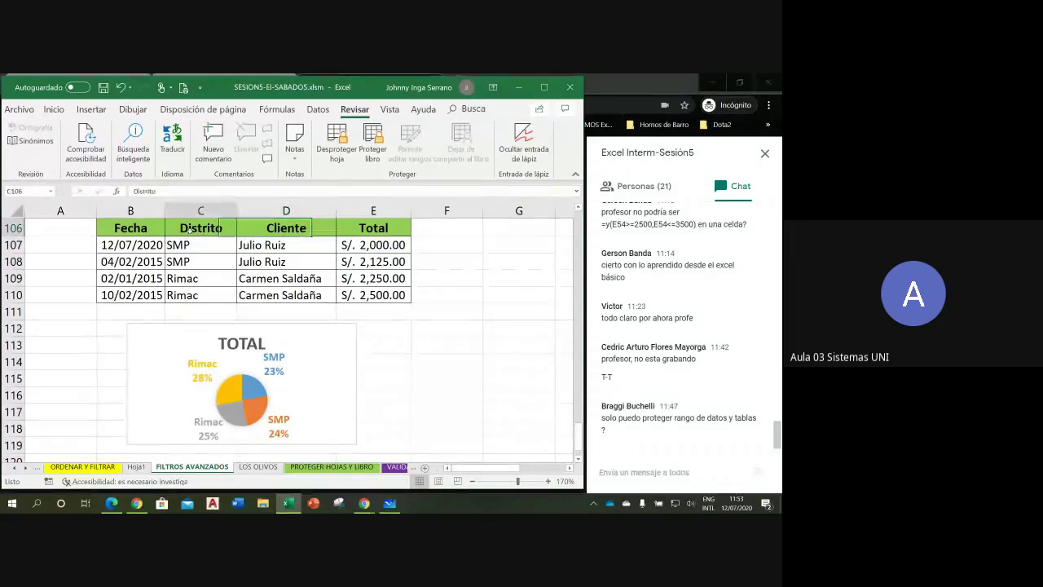
pyautogui.click(131, 231)
pyautogui.press('Right')
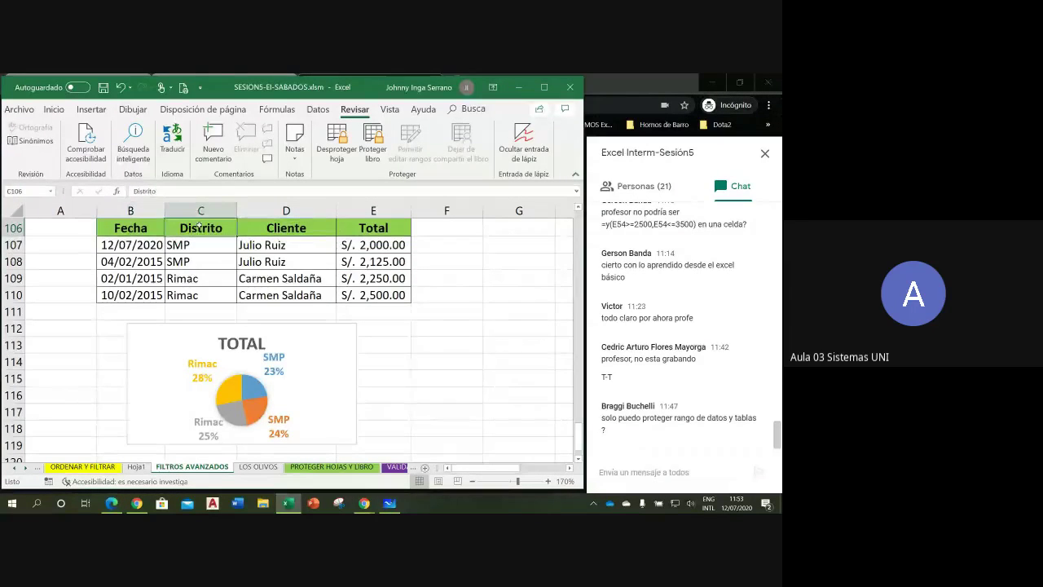
pyautogui.press('Right')
pyautogui.press('Right')
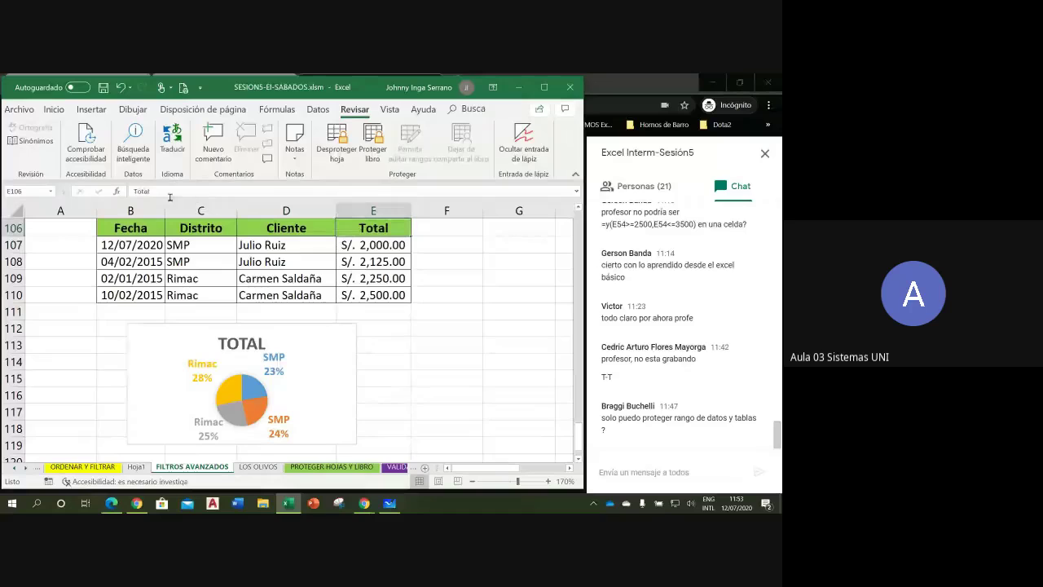
pyautogui.click(364, 246)
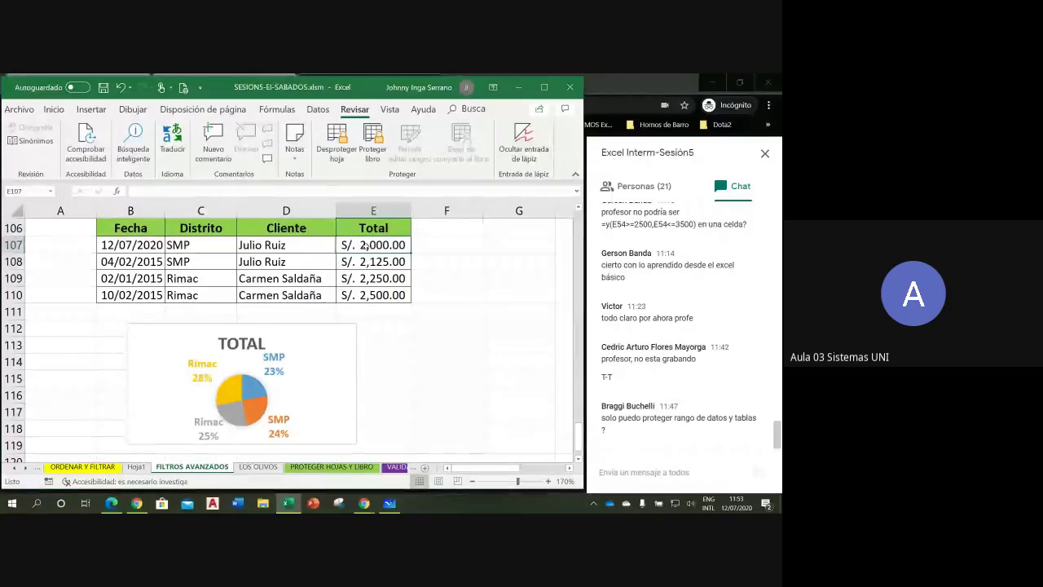
pyautogui.press('Down')
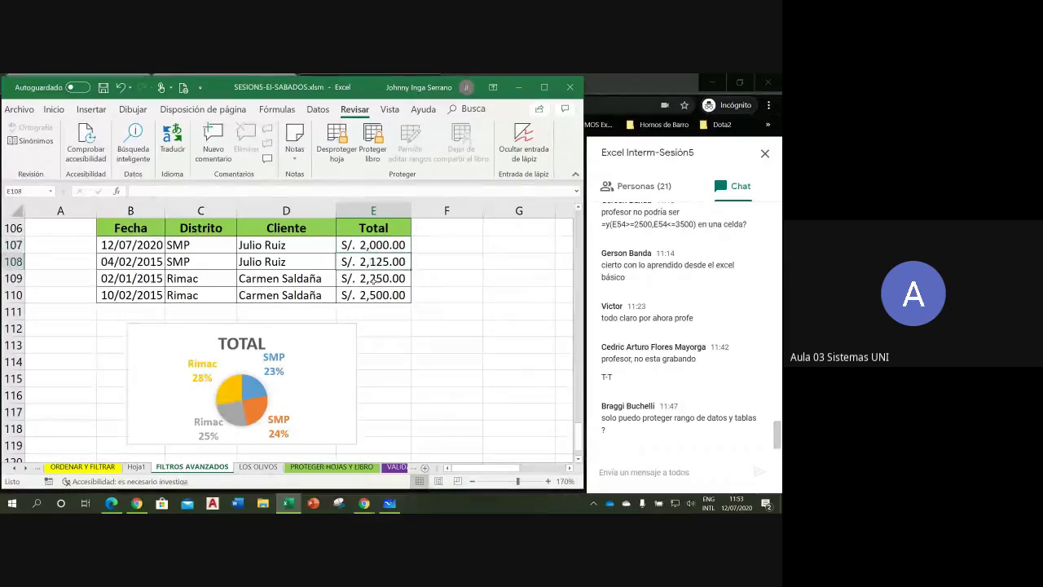
pyautogui.press('Down')
pyautogui.press('Down')
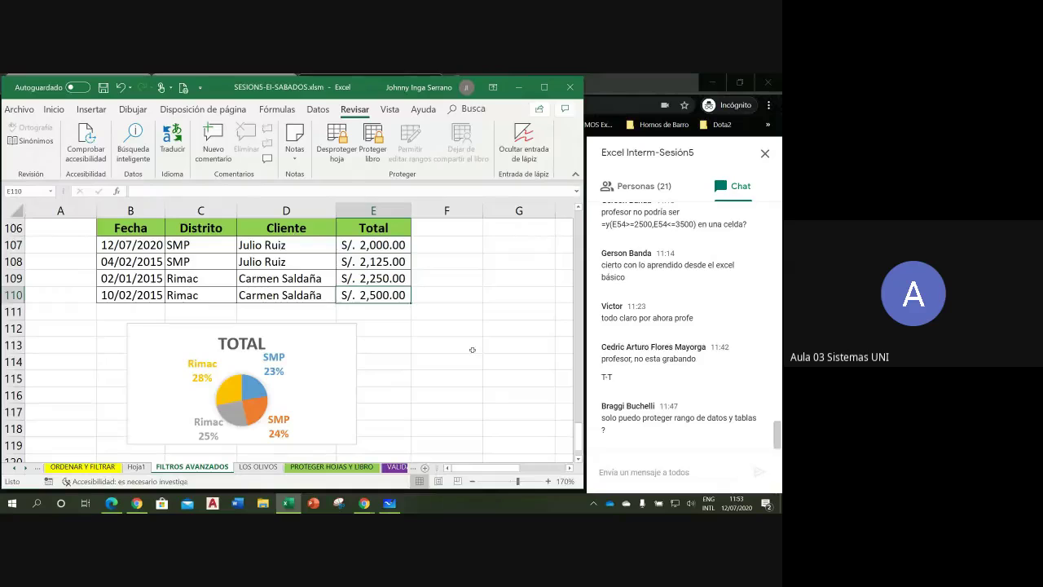
pyautogui.moveTo(371, 244); pyautogui.dragTo(383, 295)
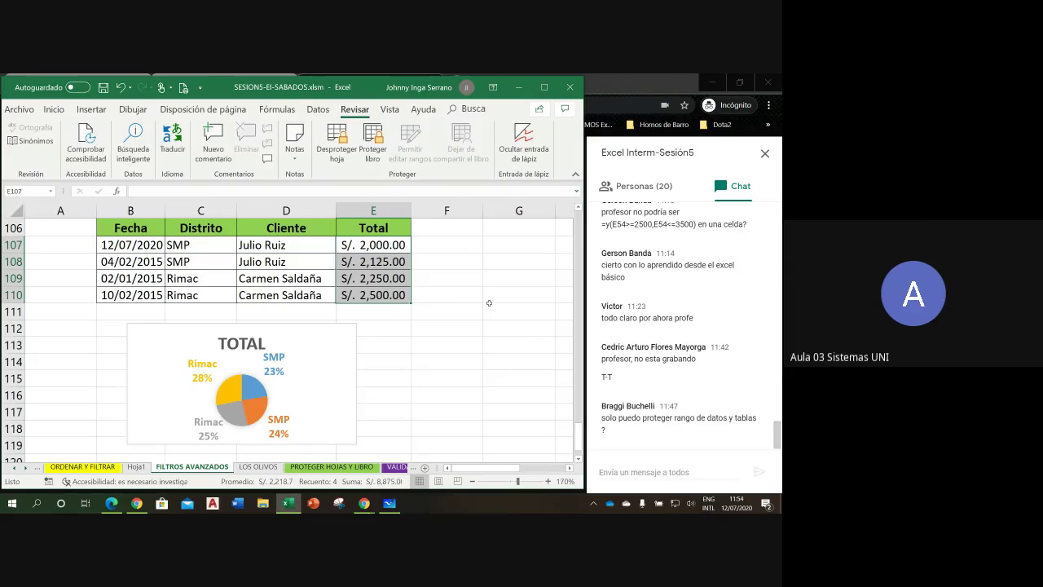
pyautogui.click(312, 261)
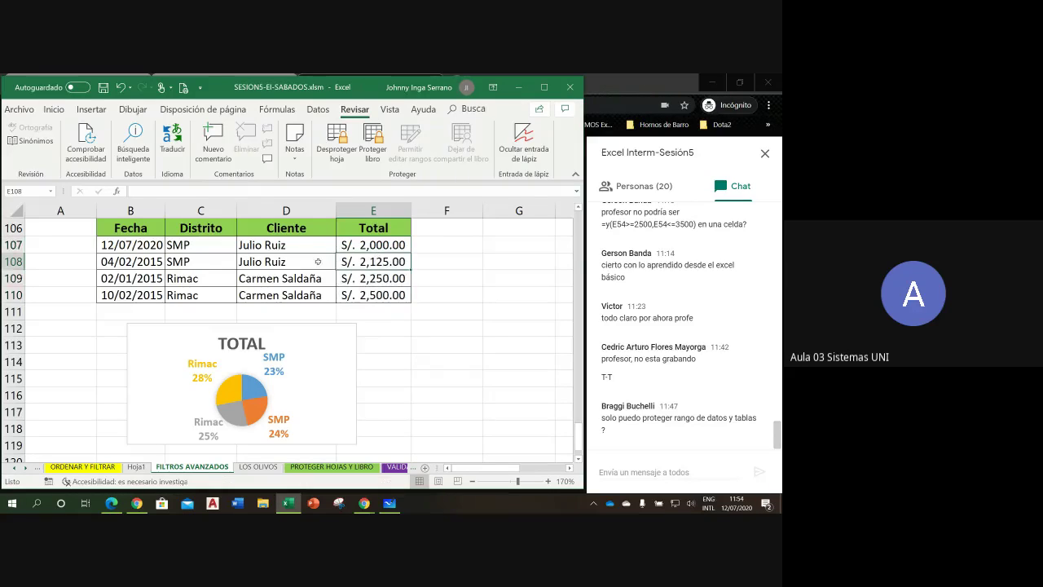
pyautogui.click(217, 272)
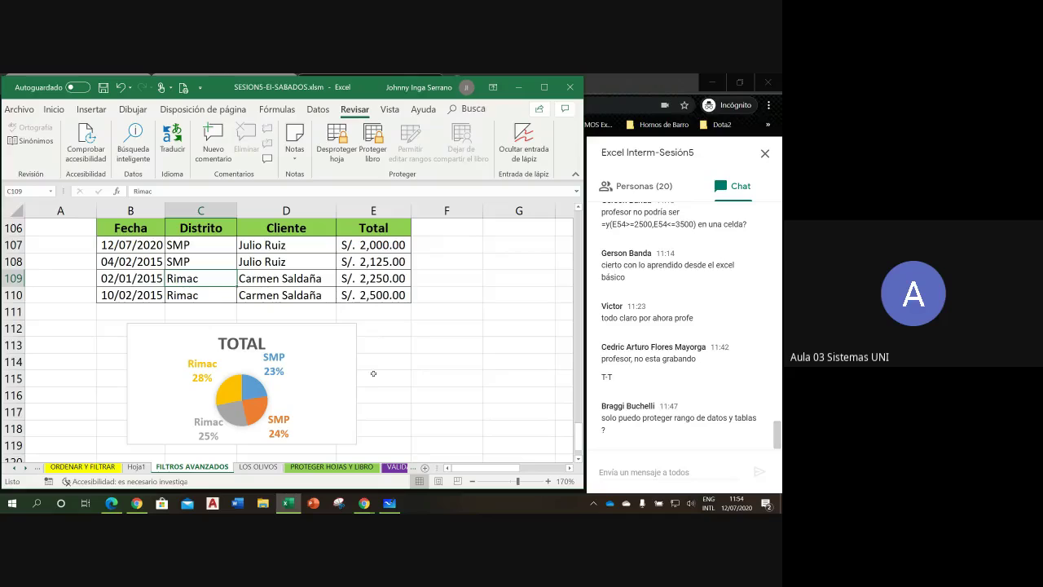
pyautogui.click(380, 246)
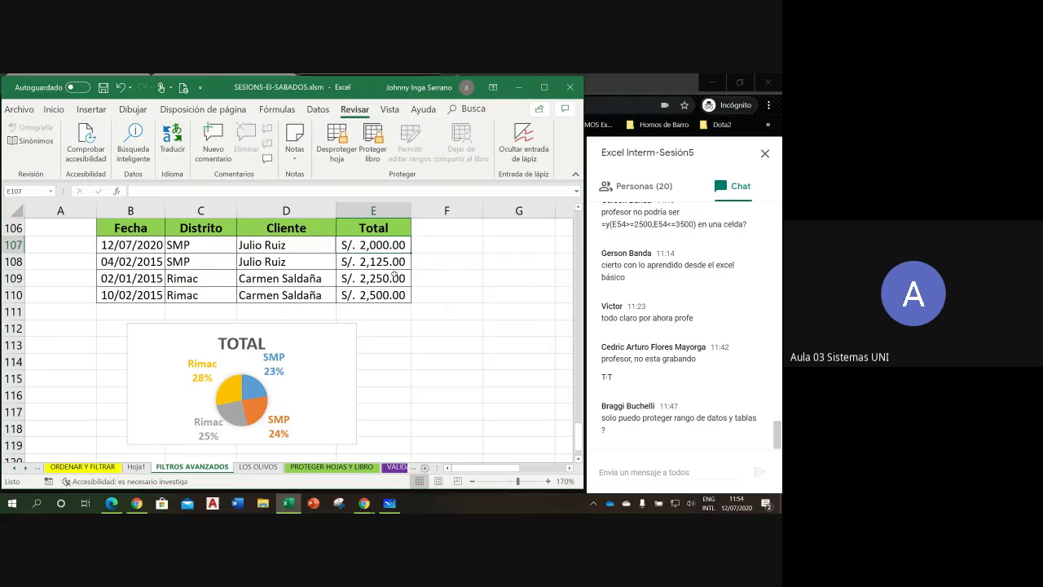
pyautogui.click(394, 277)
pyautogui.click(391, 295)
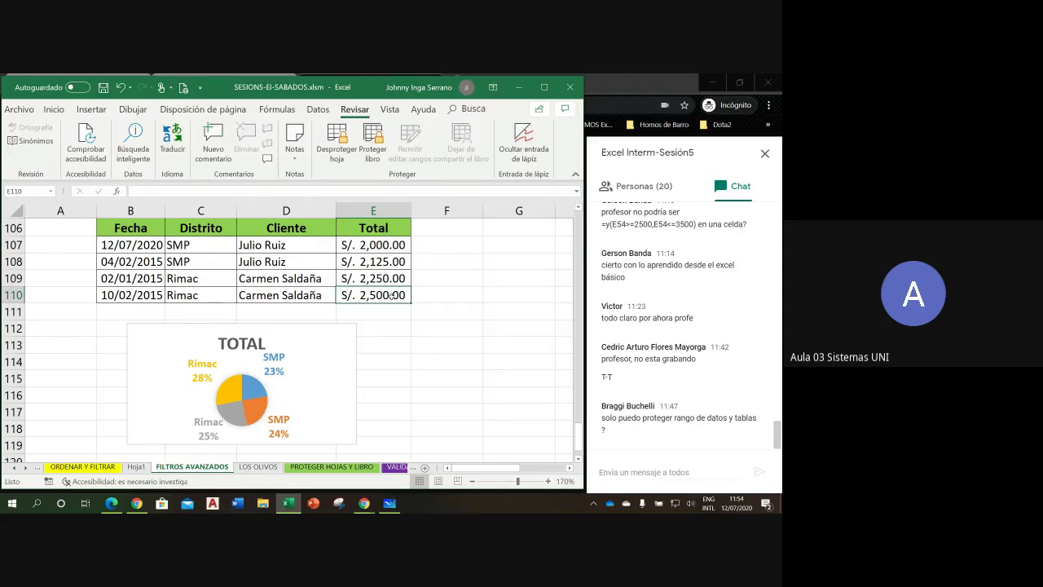
pyautogui.click(475, 277)
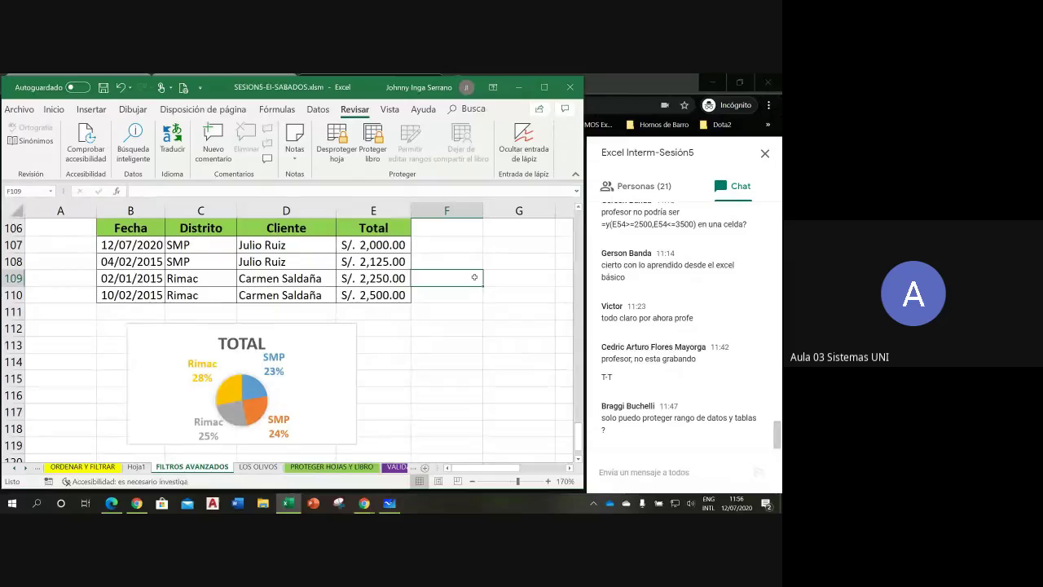
pyautogui.click(410, 369)
pyautogui.click(403, 373)
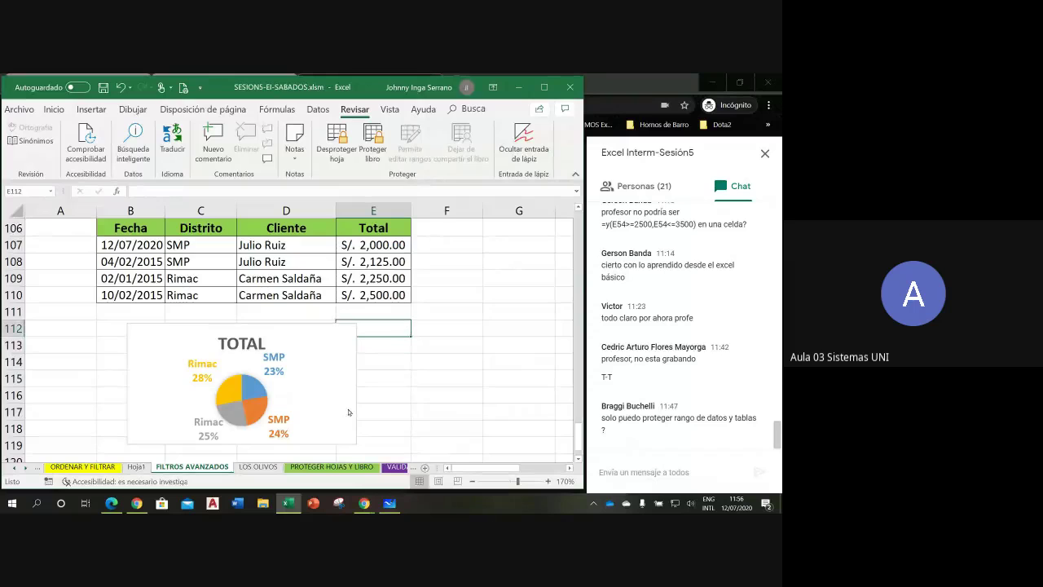
pyautogui.click(257, 467)
pyautogui.click(295, 467)
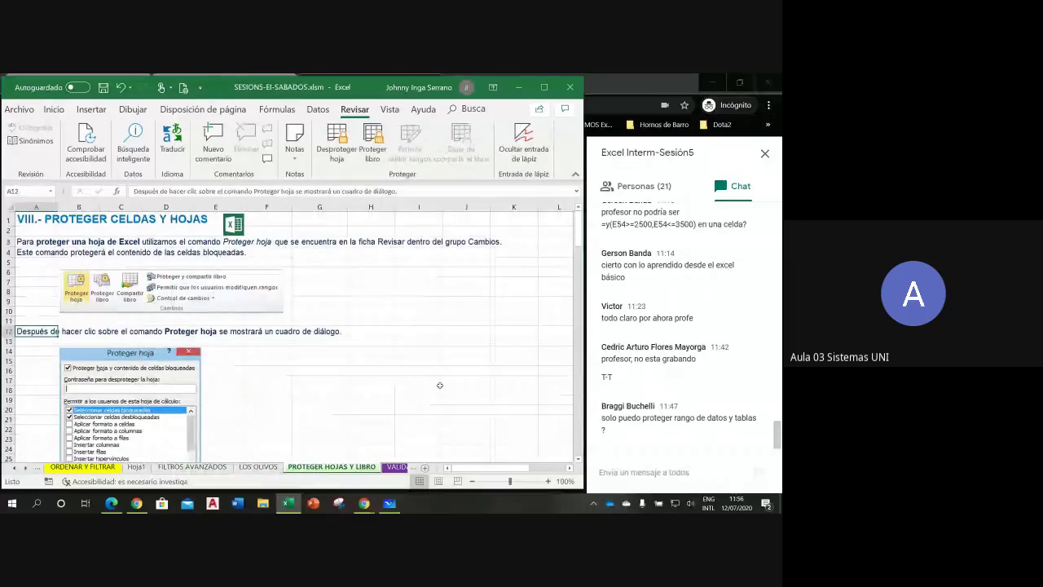
pyautogui.click(258, 467)
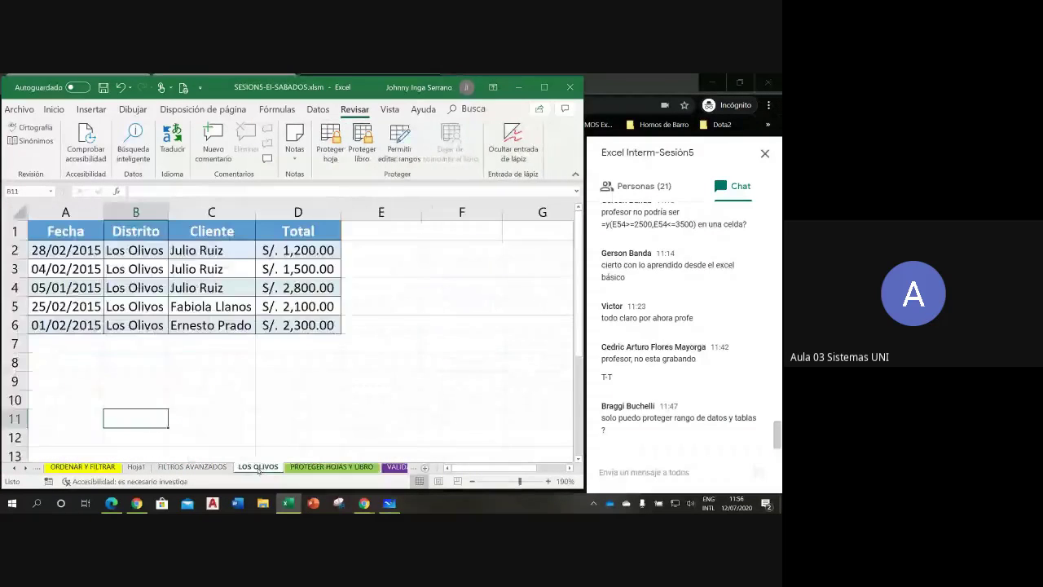
pyautogui.click(139, 467)
pyautogui.click(81, 467)
pyautogui.scroll(-15, 366, 351)
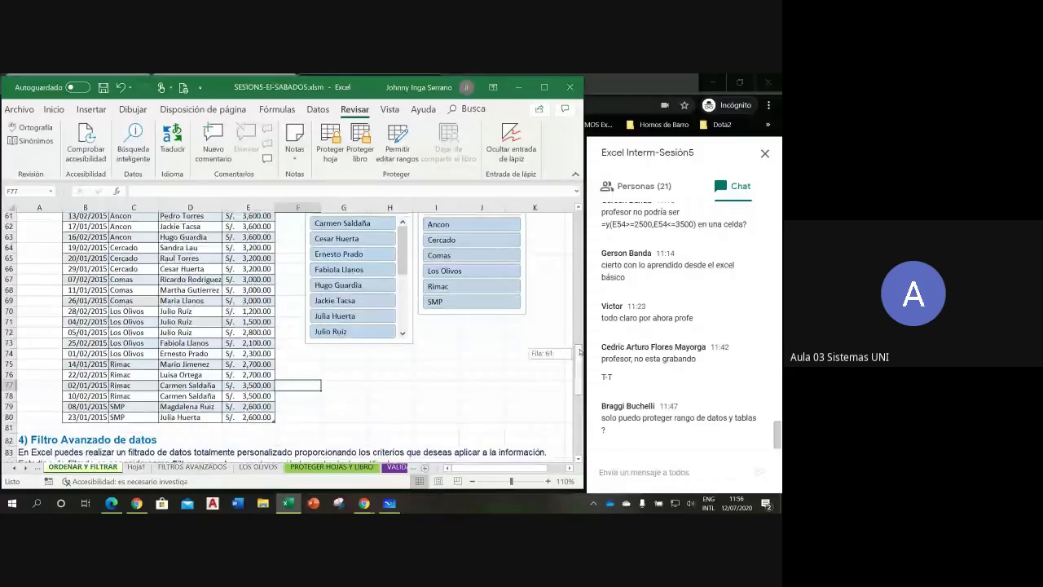
pyautogui.scroll(6, 401, 422)
pyautogui.scroll(1, 401, 423)
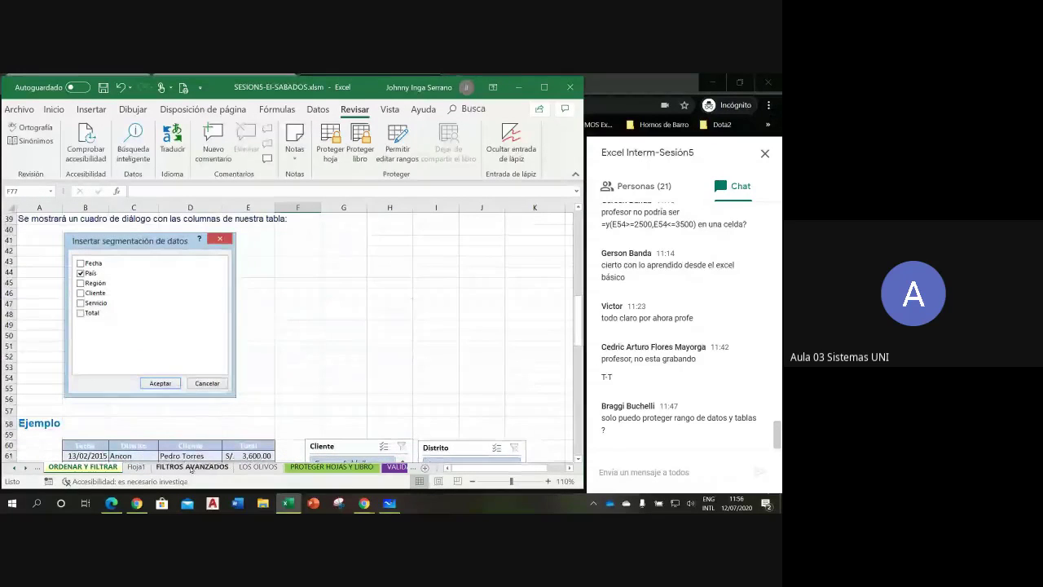
pyautogui.click(192, 467)
pyautogui.click(447, 312)
pyautogui.click(447, 330)
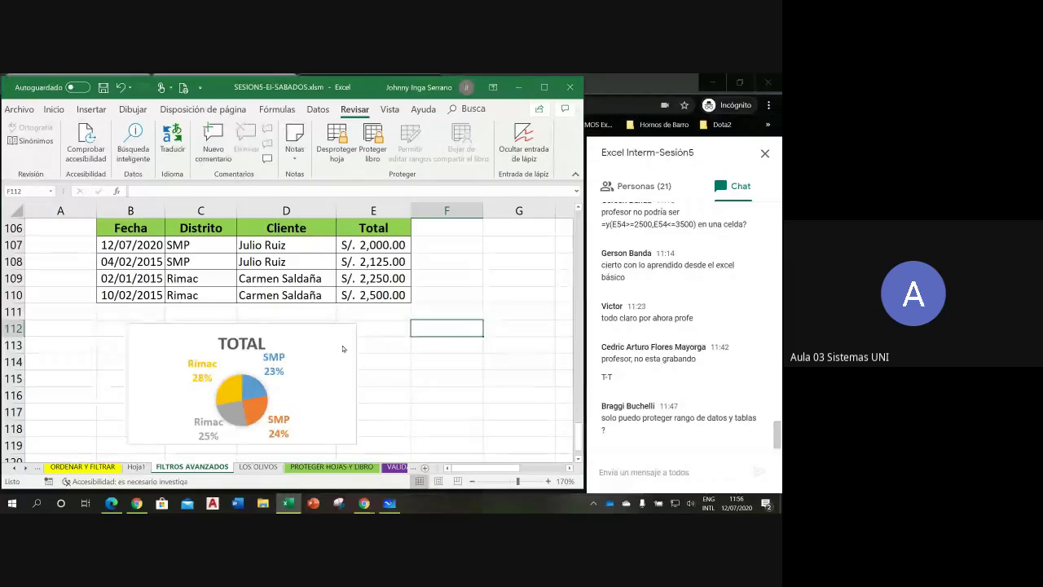
pyautogui.press('Left')
pyautogui.press('Up')
pyautogui.press('Up')
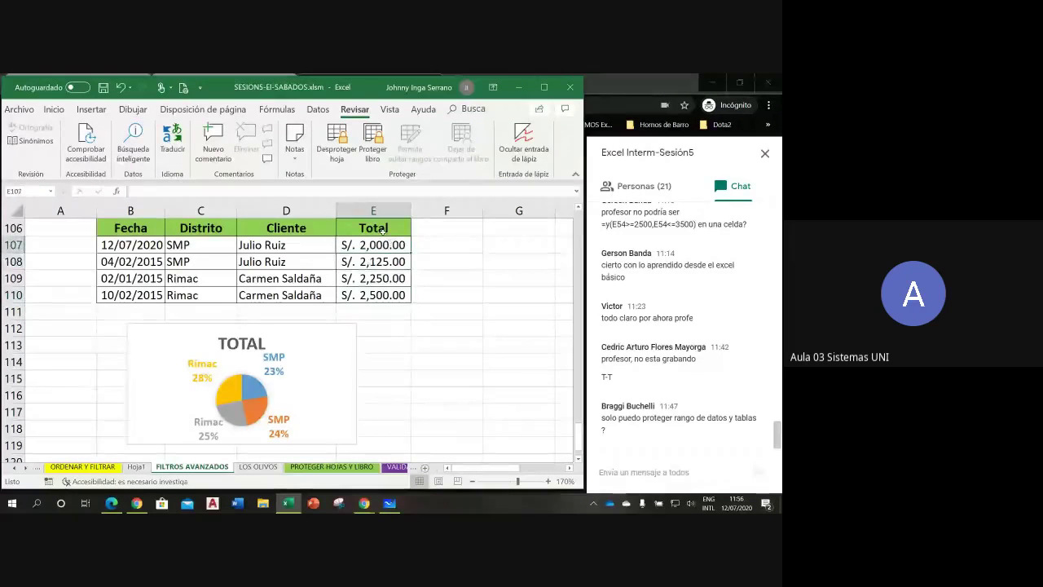
pyautogui.press('Up')
pyautogui.press('Up')
pyautogui.press('Up')
pyautogui.press('Left')
pyautogui.press('Left')
pyautogui.press('Left')
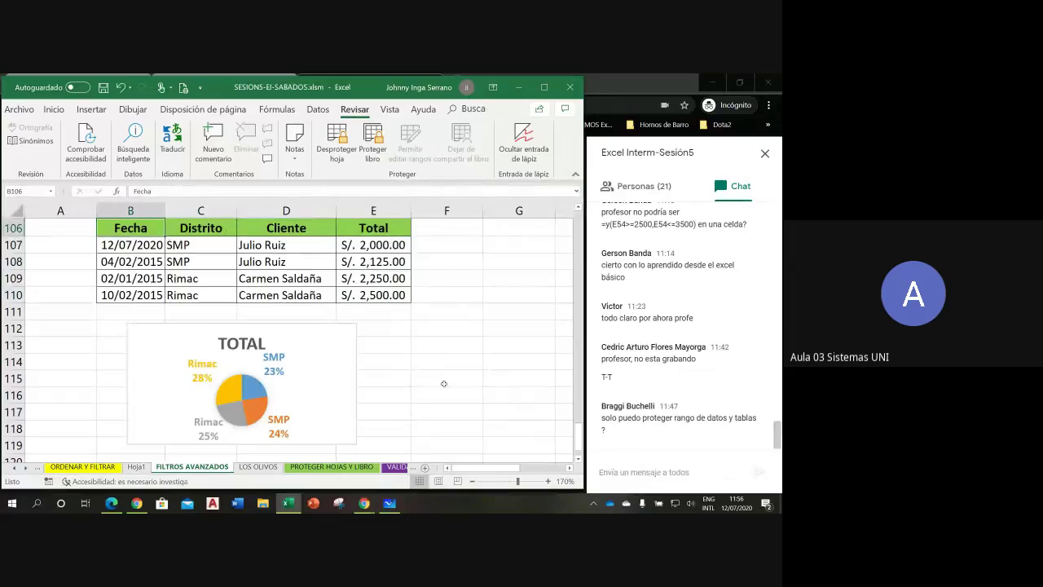
pyautogui.click(446, 388)
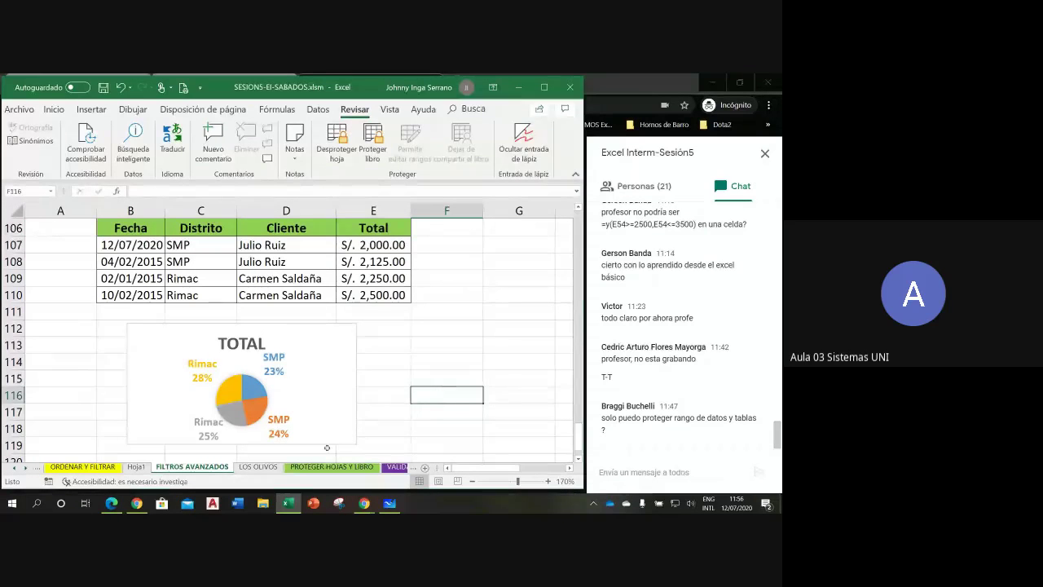
pyautogui.rightClick(210, 469)
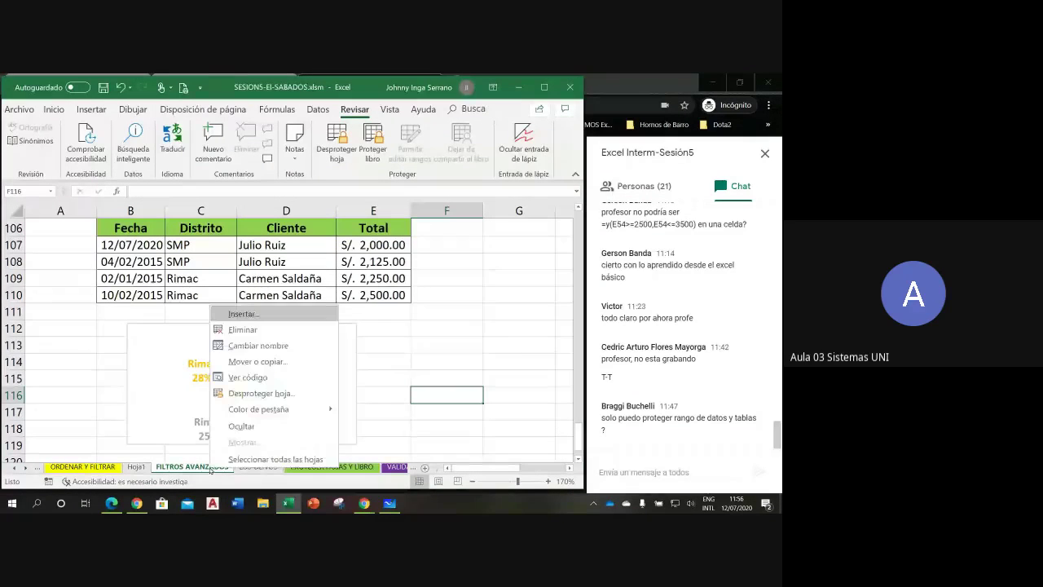
pyautogui.click(191, 468)
pyautogui.rightClick(191, 467)
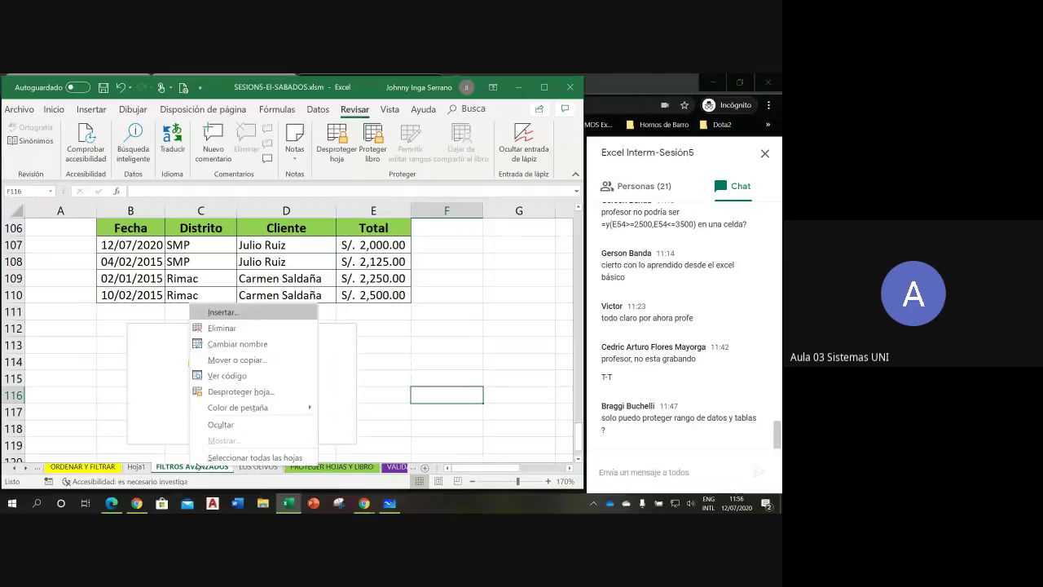
pyautogui.click(242, 330)
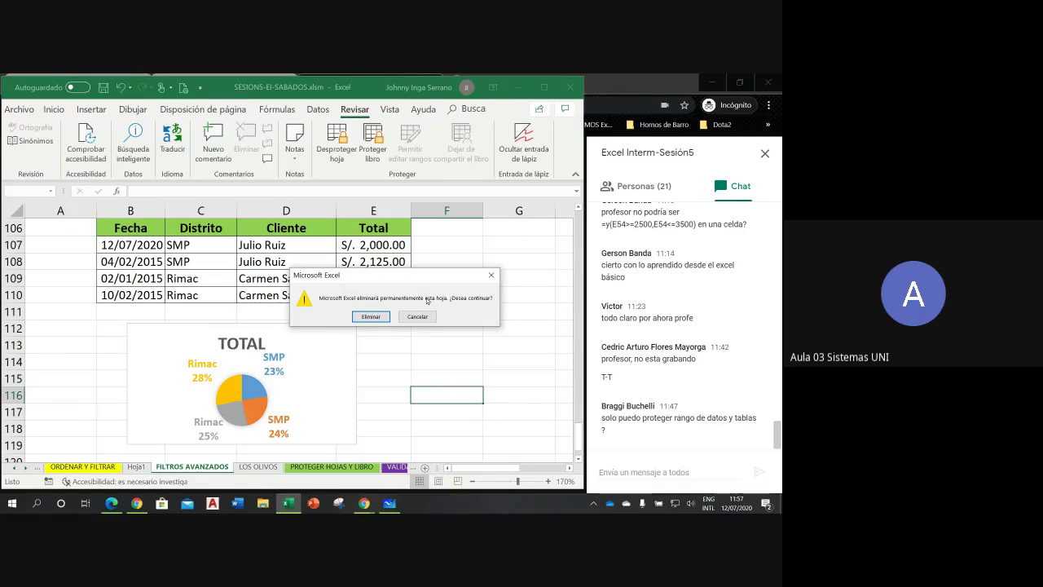
pyautogui.click(491, 275)
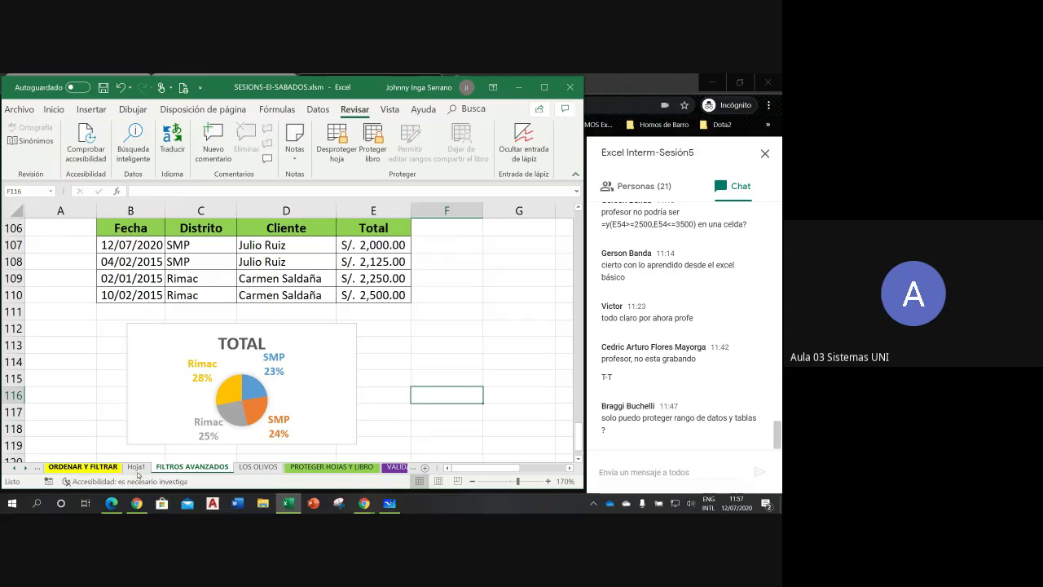
# - Protect the workbook structure with a password entered and confirmed
pyautogui.click(374, 140)
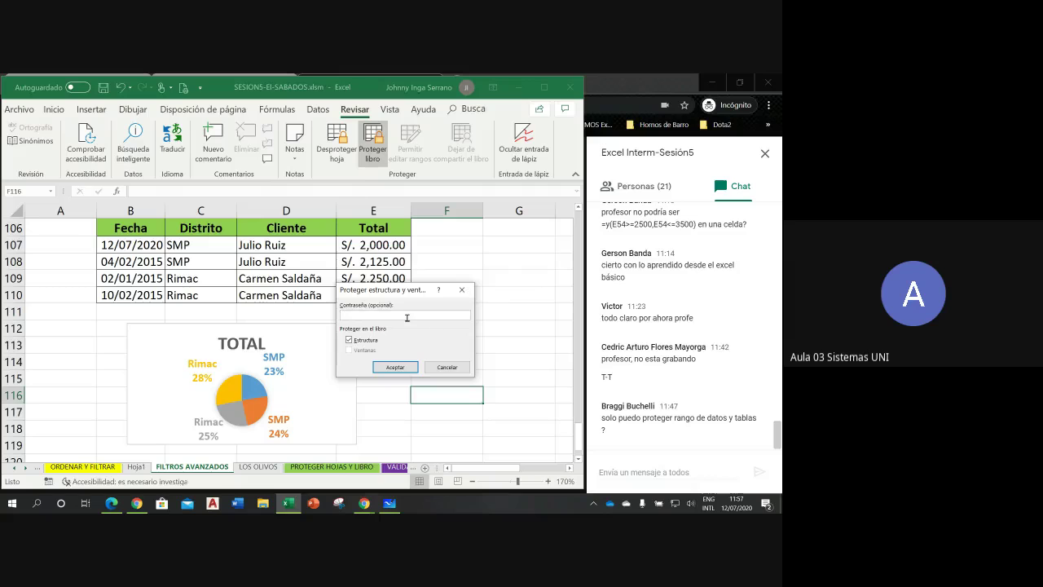
pyautogui.click(392, 366)
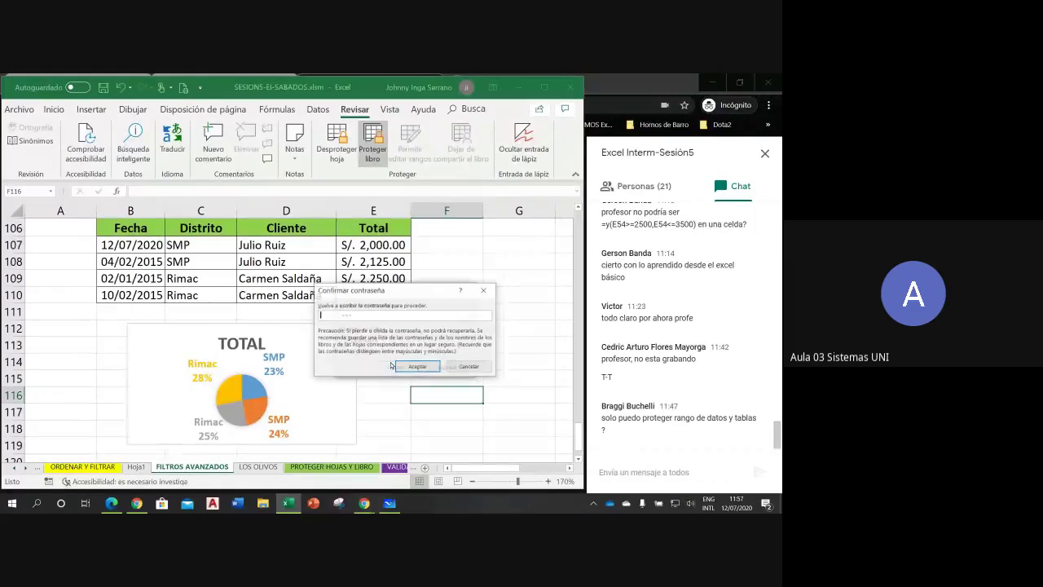
pyautogui.write('3')
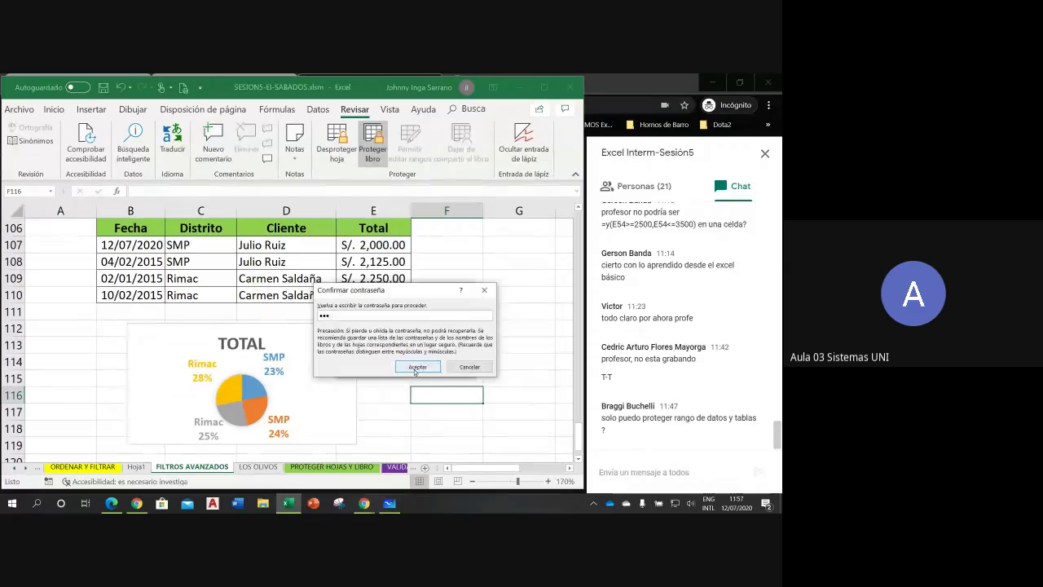
pyautogui.click(416, 366)
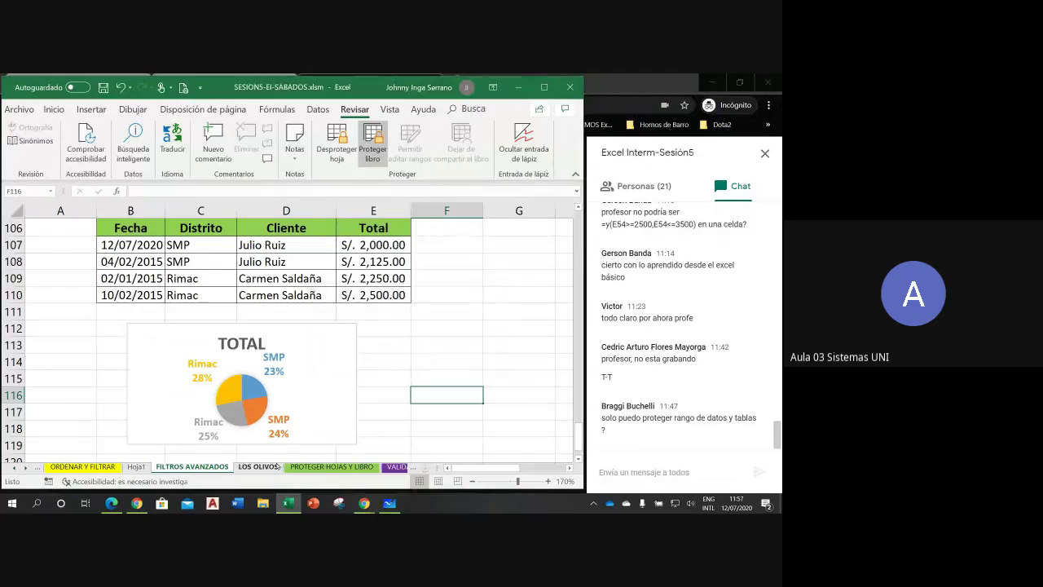
# - Step through the sheet tabs to FILTROS AVANZADOS and open its tab menu, where Ocultar is greyed out
pyautogui.rightClick(214, 468)
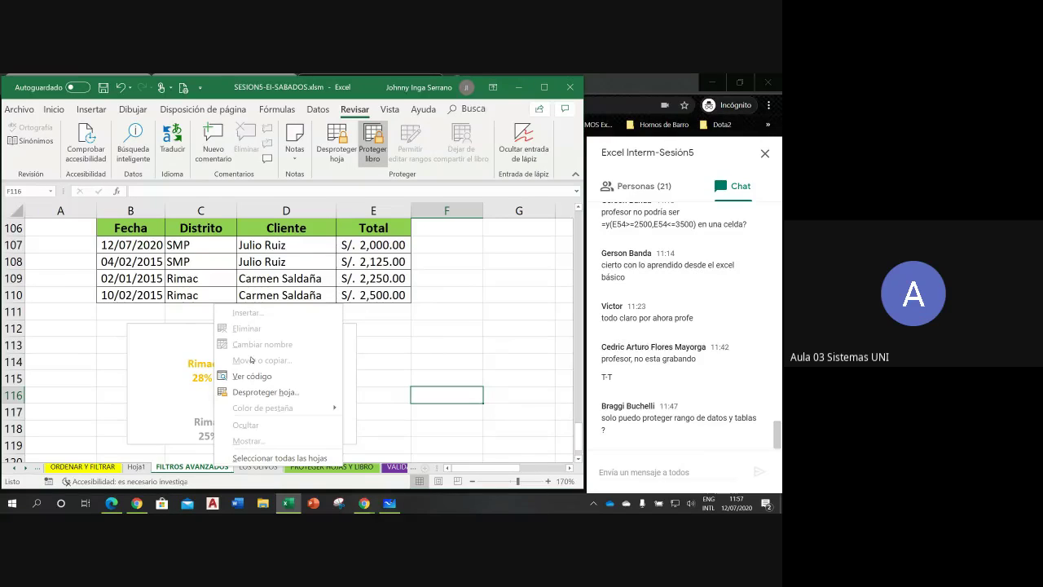
pyautogui.click(254, 450)
pyautogui.click(255, 451)
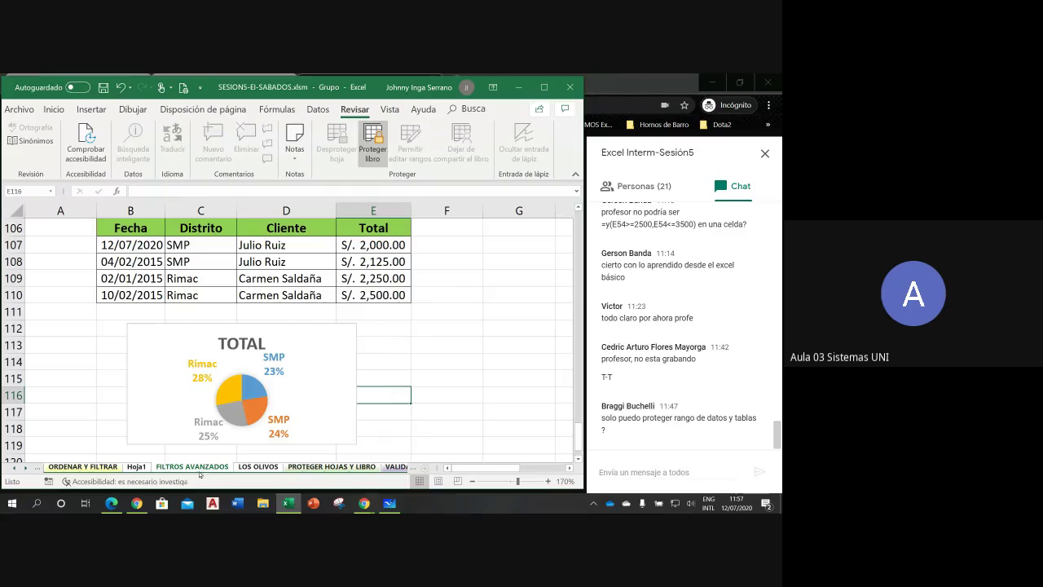
pyautogui.click(260, 468)
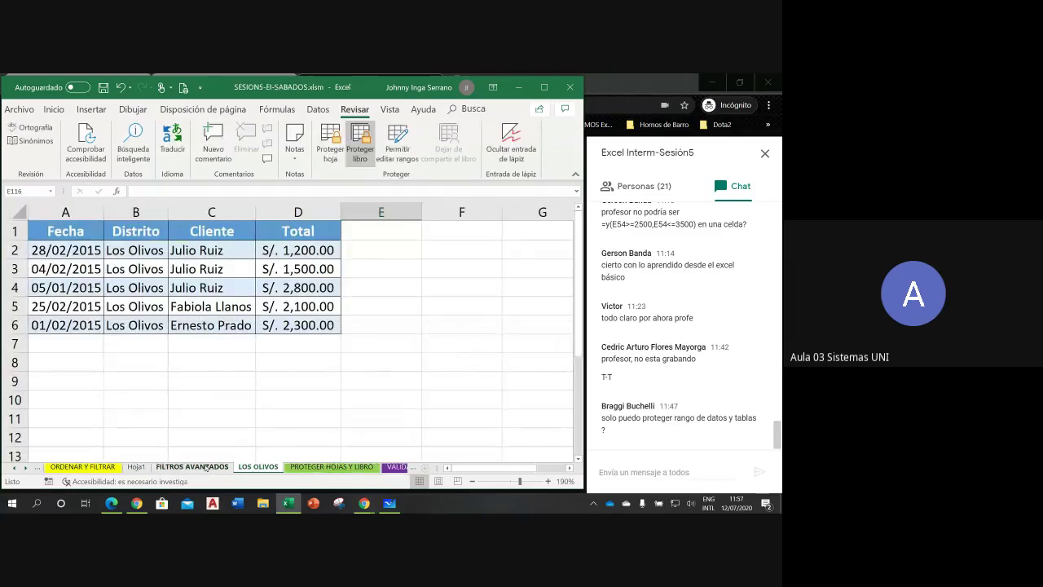
pyautogui.click(191, 467)
pyautogui.click(136, 467)
pyautogui.click(165, 469)
pyautogui.rightClick(173, 467)
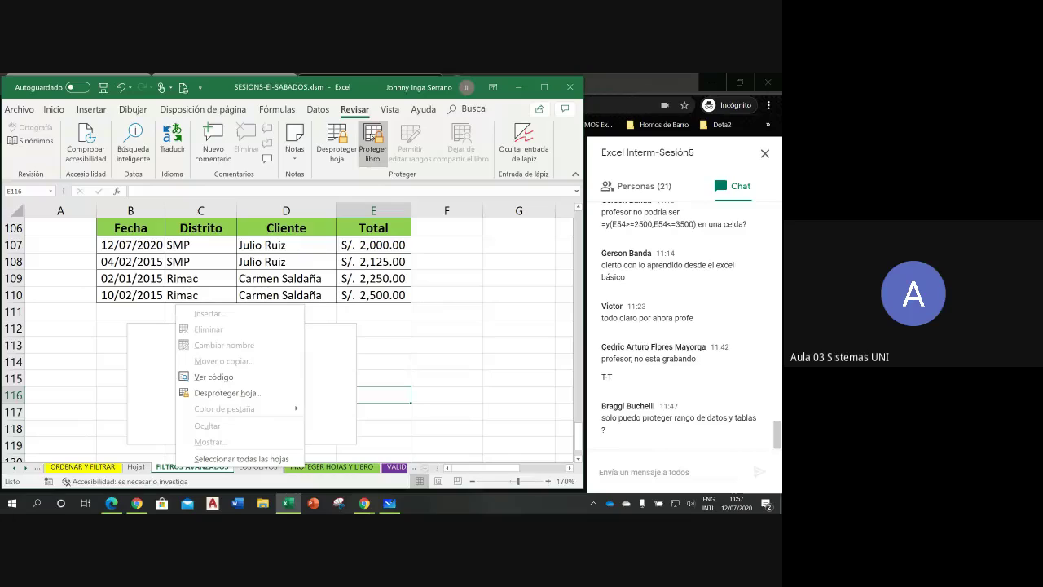
# - Remove the workbook structure protection using its password
pyautogui.click(371, 136)
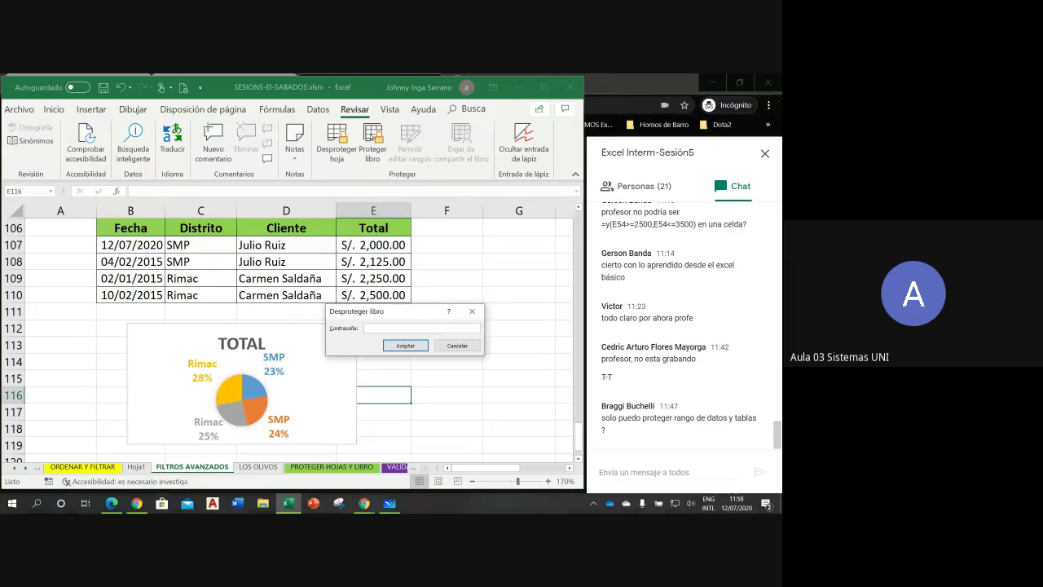
pyautogui.press('Return')
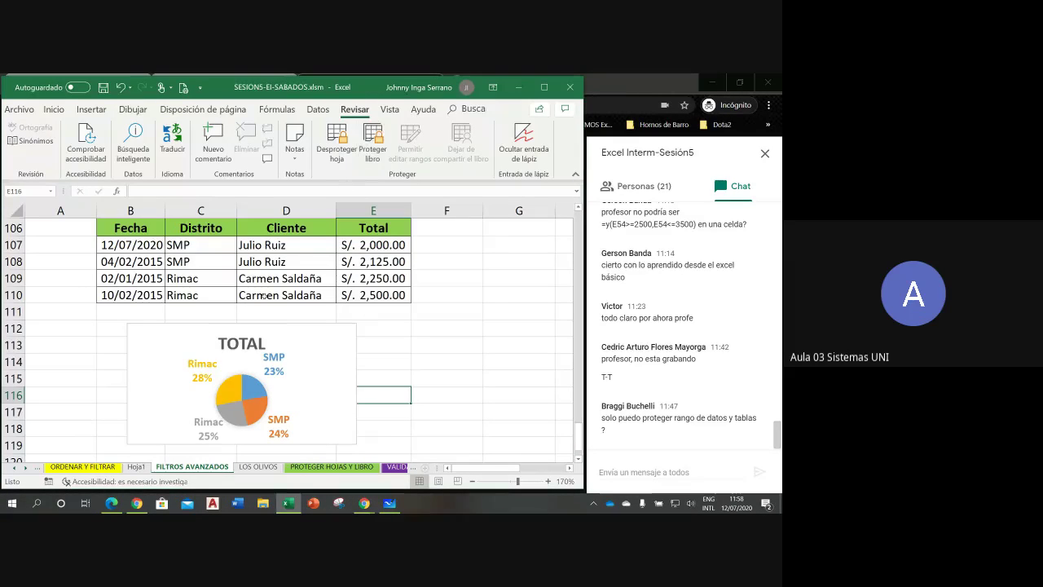
# - Hide the FILTROS AVANZADOS sheet, then unhide it again via Mostrar
pyautogui.rightClick(207, 471)
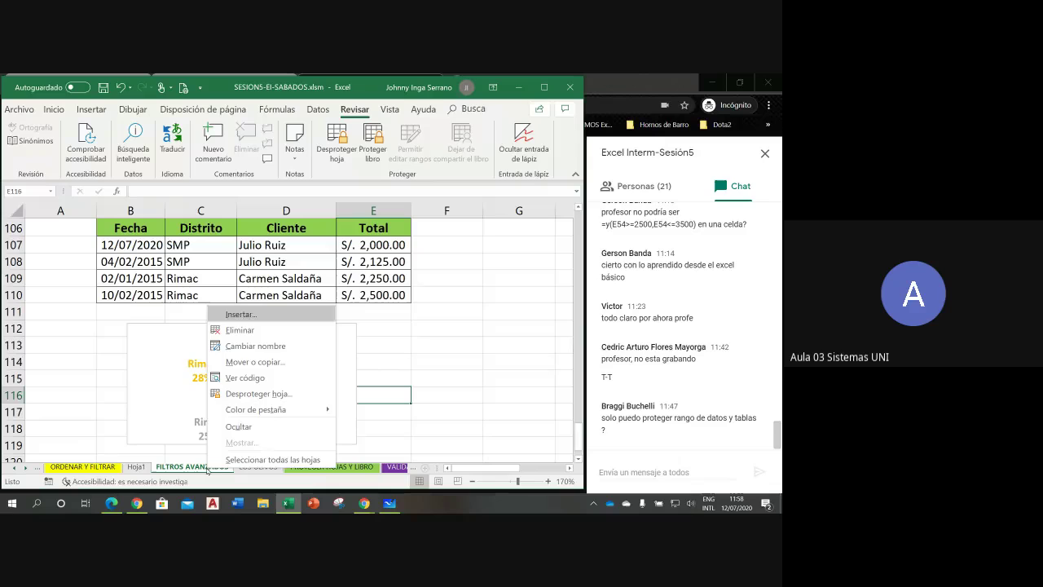
pyautogui.click(246, 430)
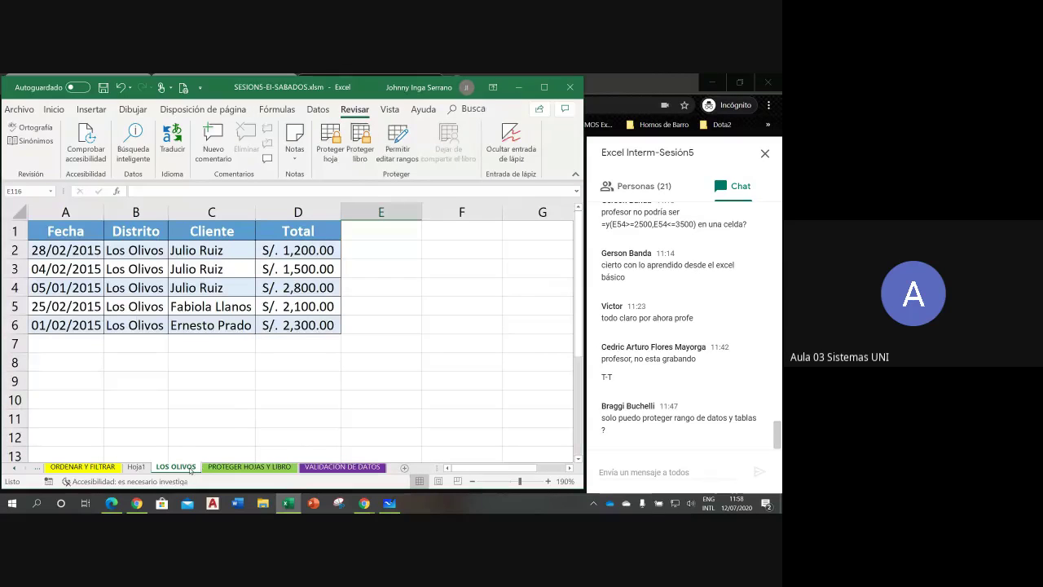
pyautogui.rightClick(190, 471)
pyautogui.click(199, 440)
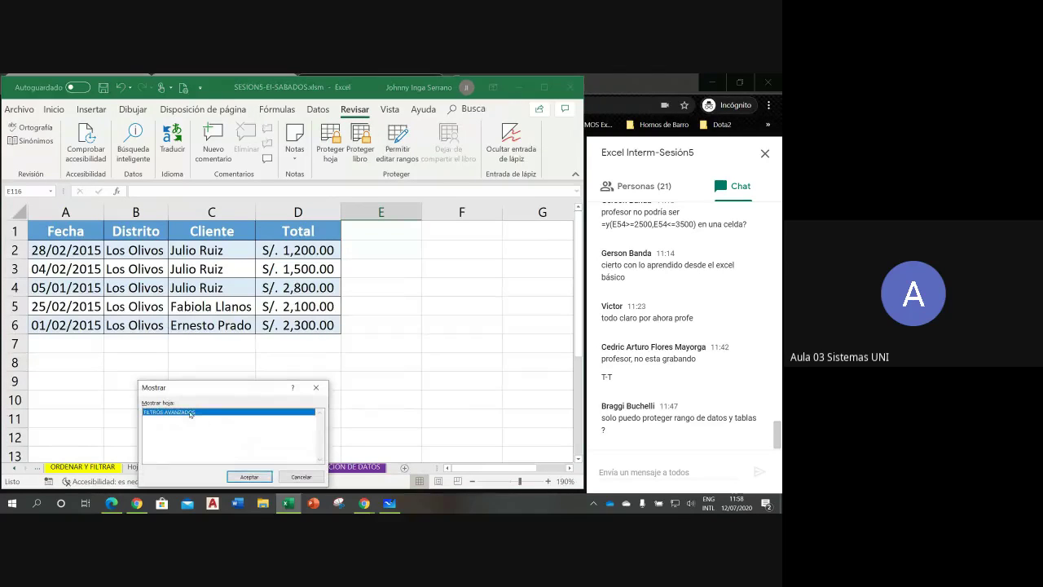
pyautogui.click(250, 476)
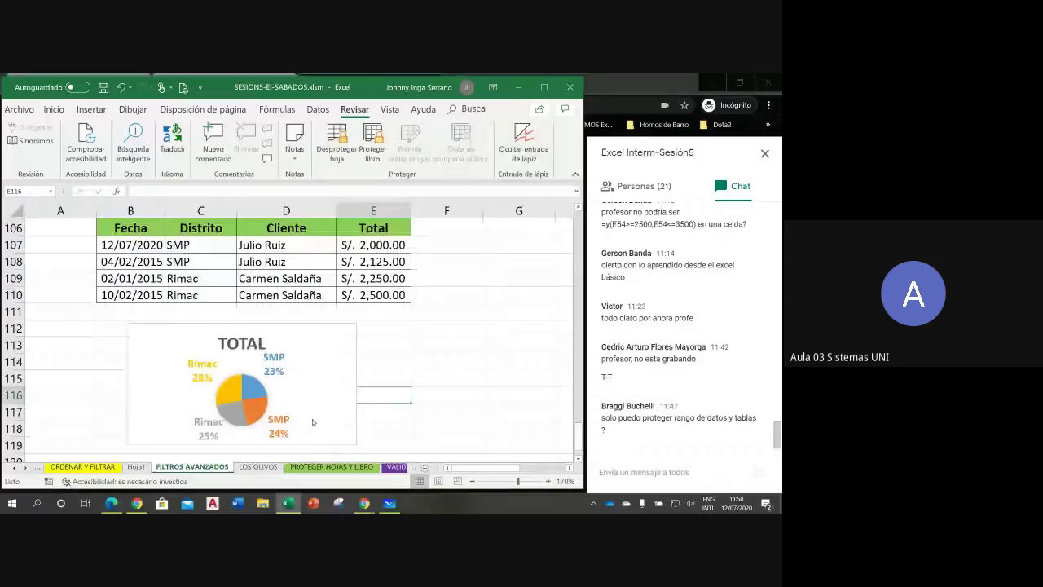
pyautogui.click(386, 345)
pyautogui.click(432, 350)
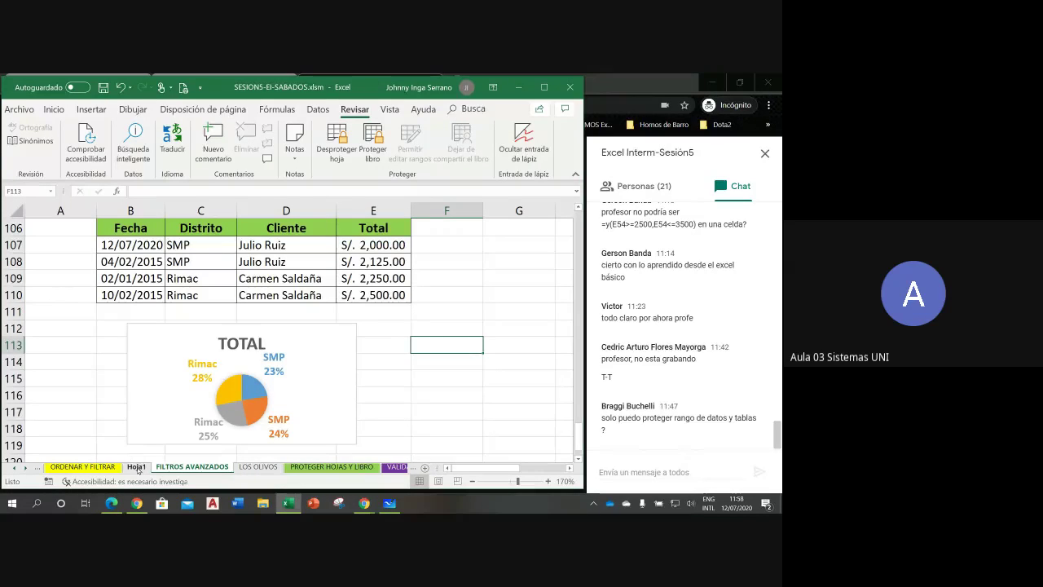
# - Hide the Hoja1 sheet and lock the workbook structure with a confirmed password
pyautogui.rightClick(138, 468)
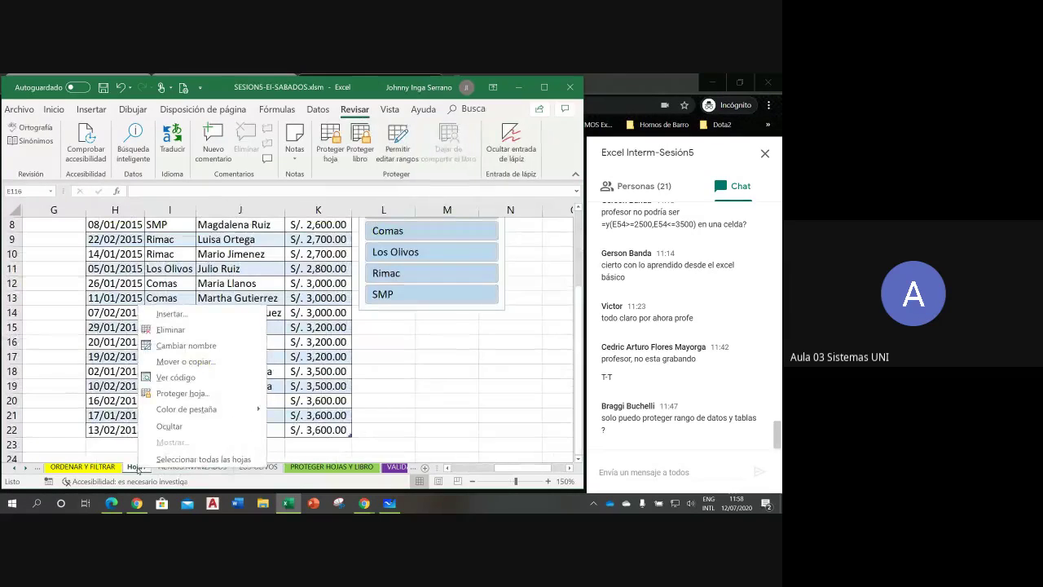
pyautogui.click(169, 426)
pyautogui.click(384, 135)
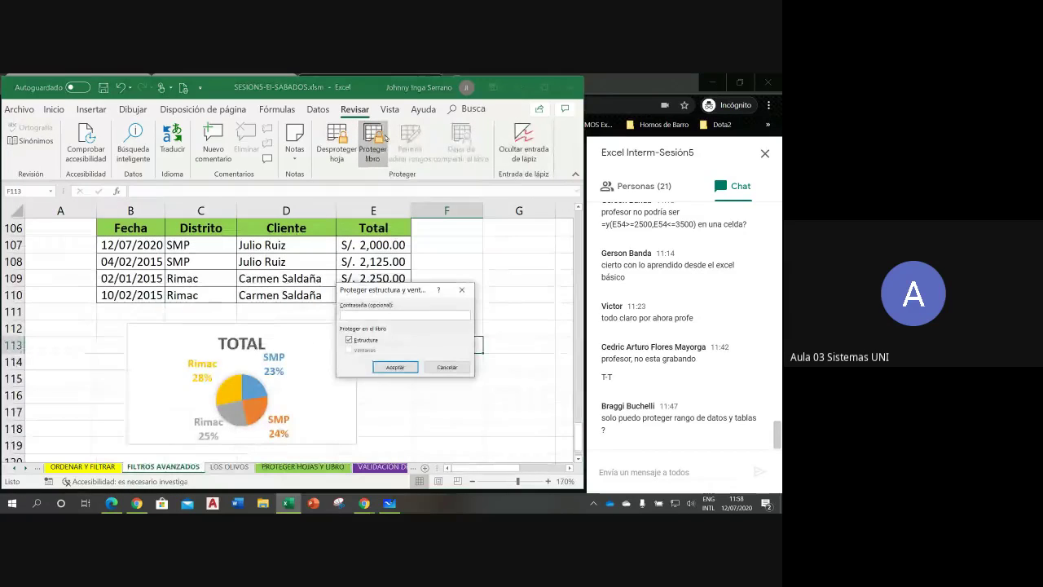
pyautogui.press('Return')
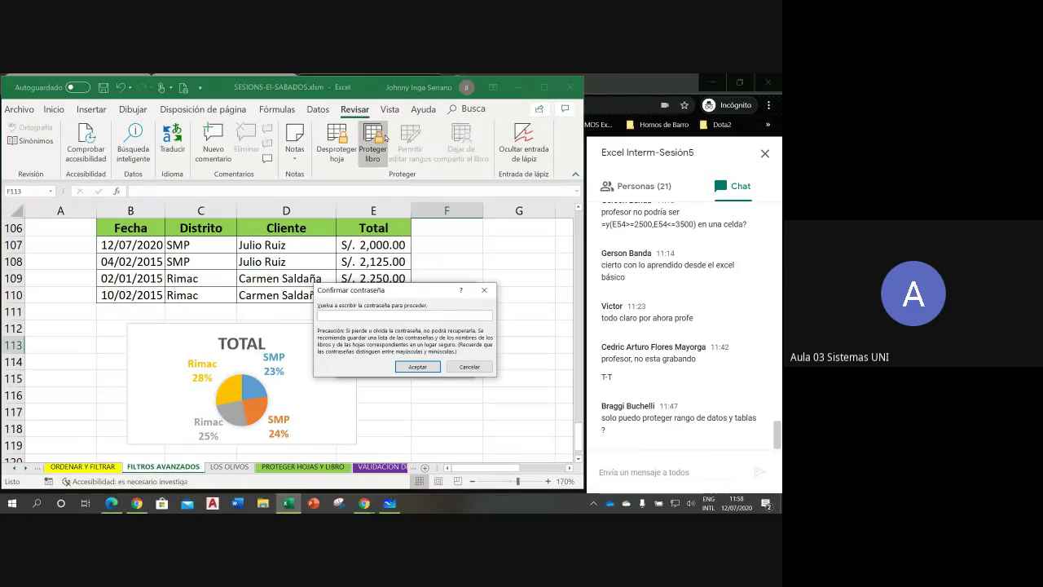
pyautogui.press('Return')
pyautogui.press('Return')
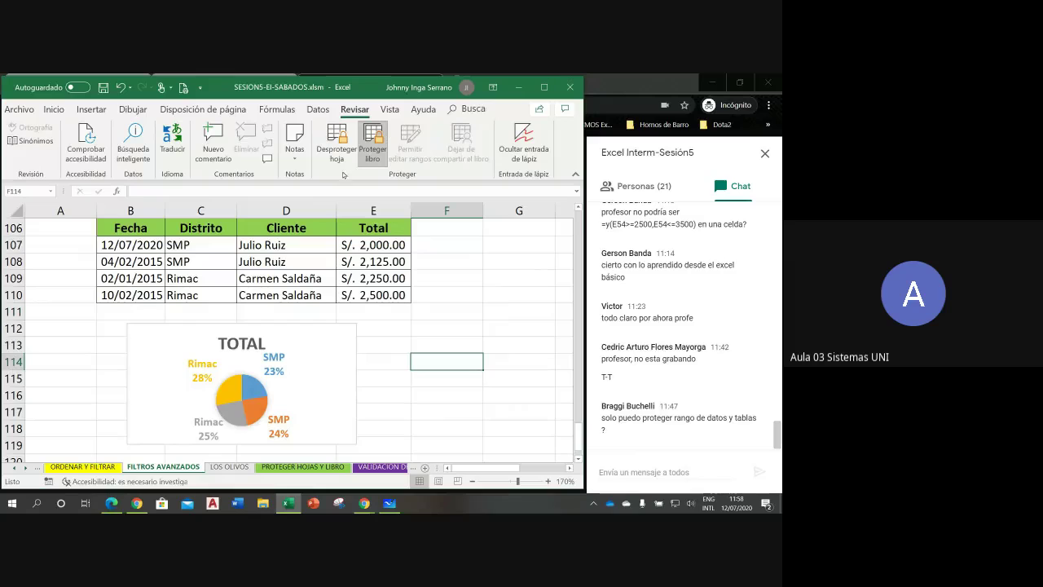
# - Confirm sheets can no longer be hidden, then view the PROTEGER HOJAS Y LIBRO sheet
pyautogui.rightClick(162, 469)
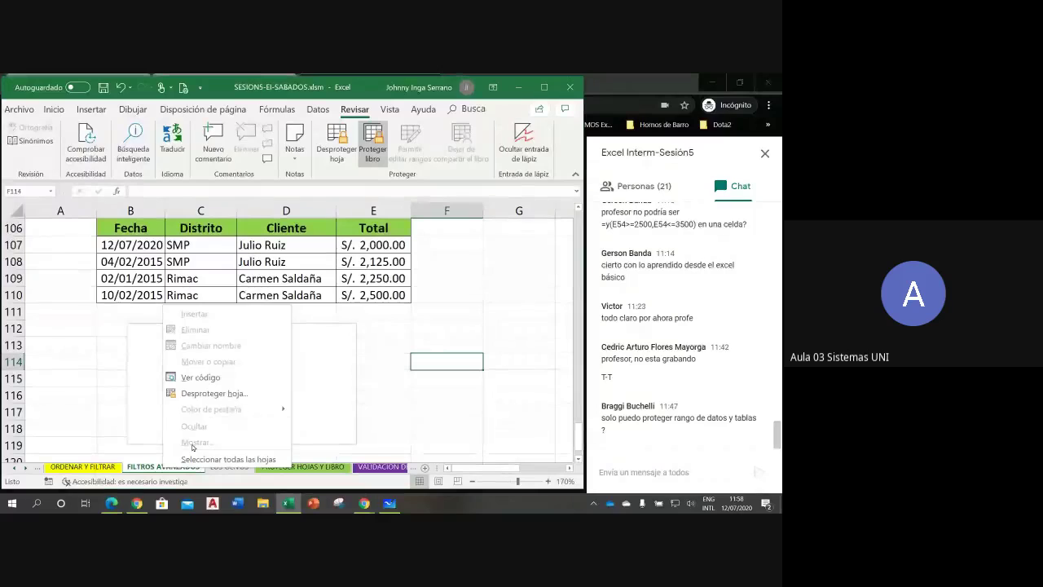
pyautogui.click(396, 322)
pyautogui.click(440, 326)
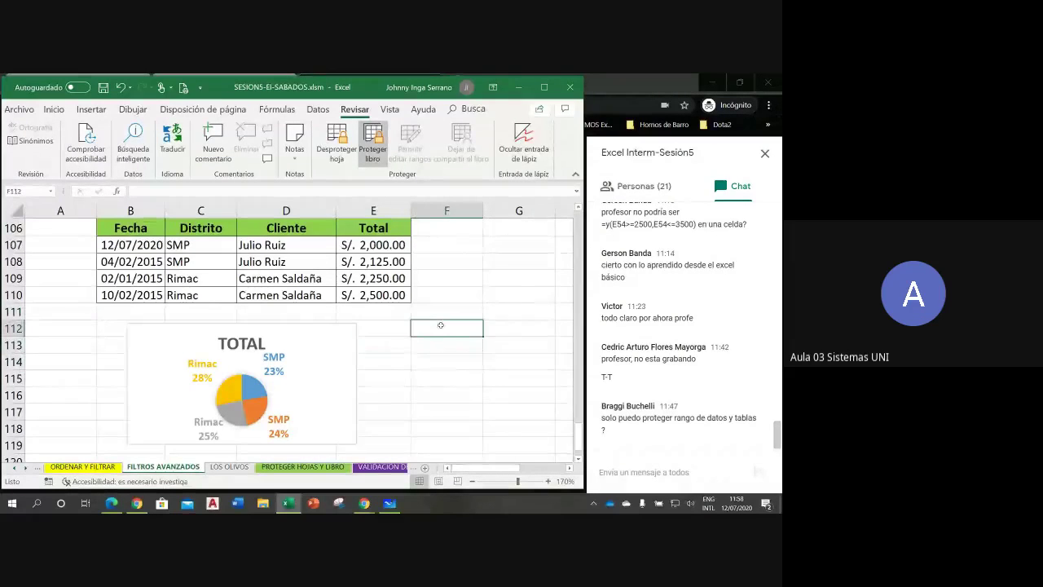
pyautogui.click(277, 467)
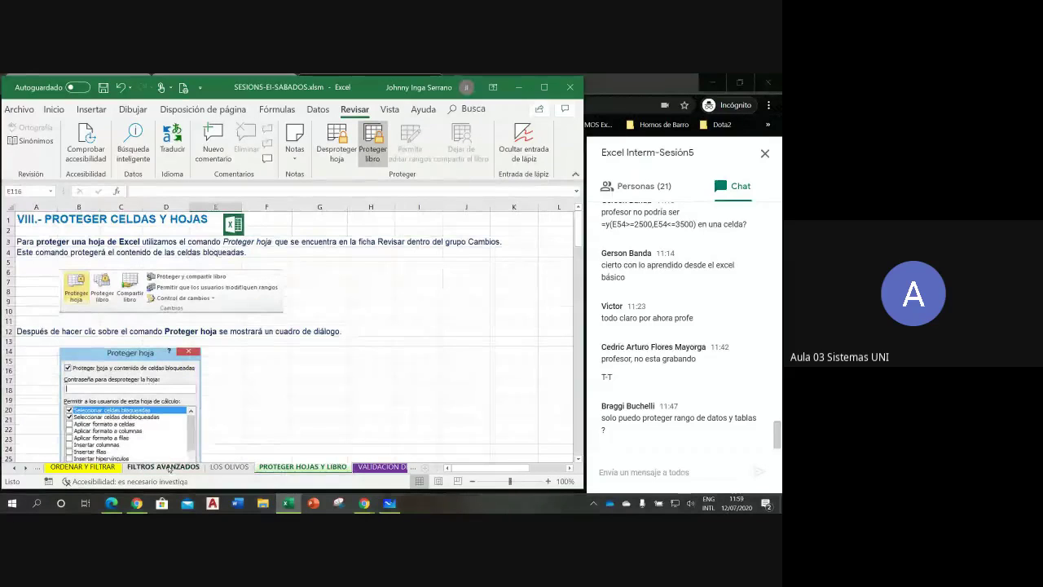
# - Return to the FILTROS AVANZADOS sheet with its sales table and district pie chart
pyautogui.click(169, 468)
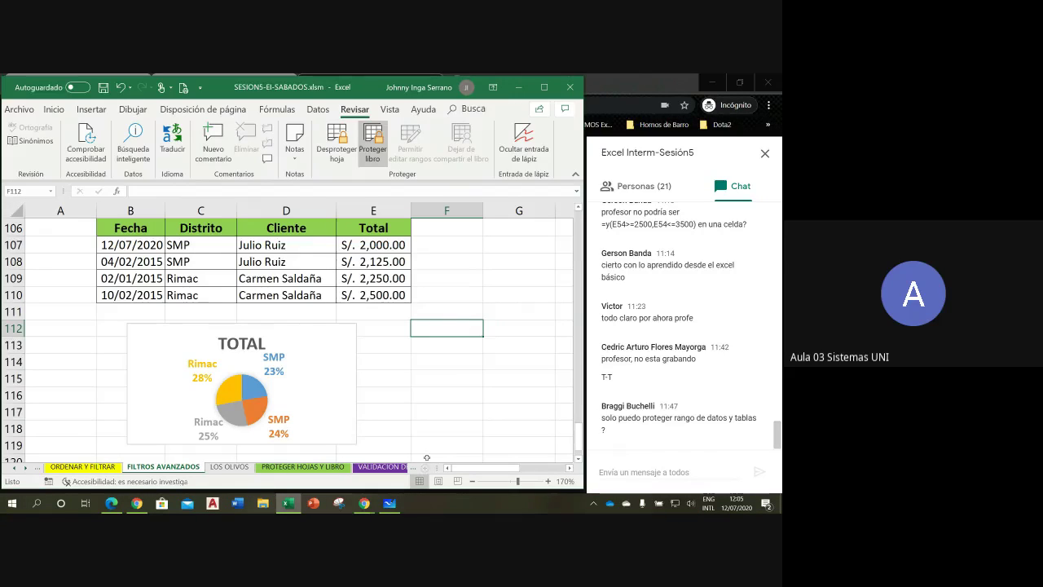
# - Show the VALIDACION DE DATOS sheet, then go back to the Meet call's extra options
pyautogui.click(383, 468)
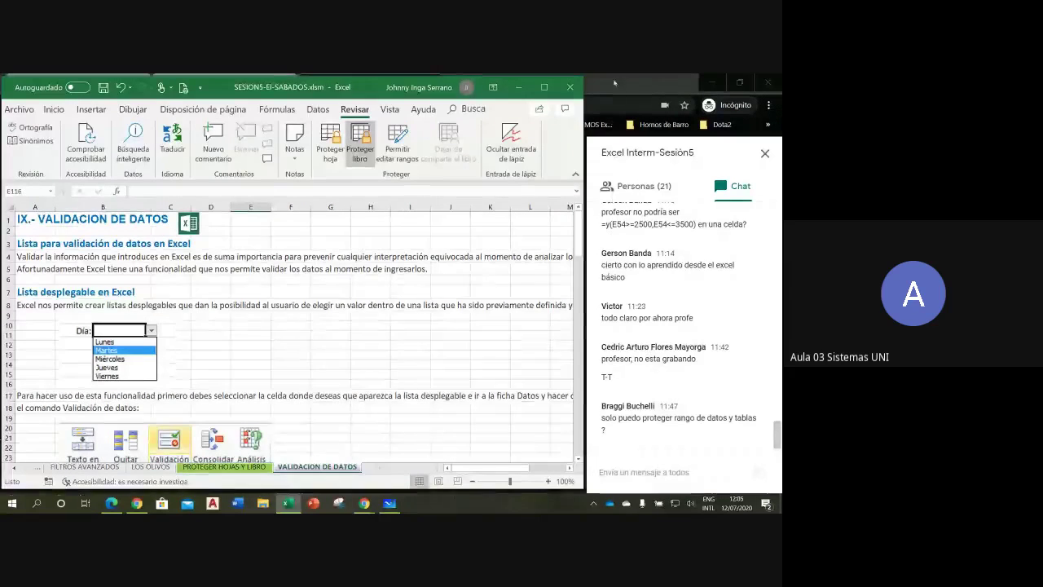
pyautogui.hotkey('alt', 'Tab')
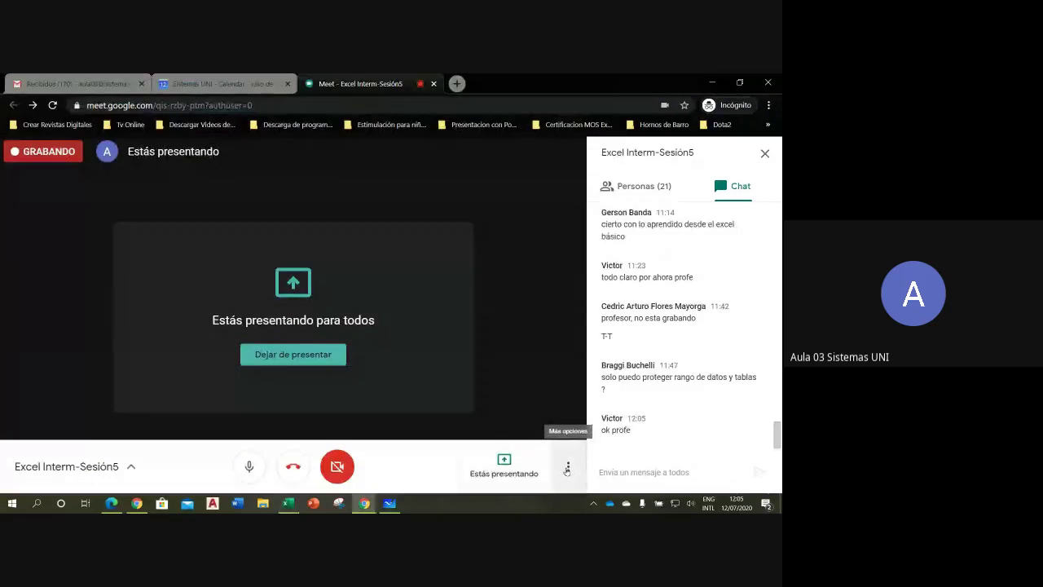
pyautogui.click(567, 468)
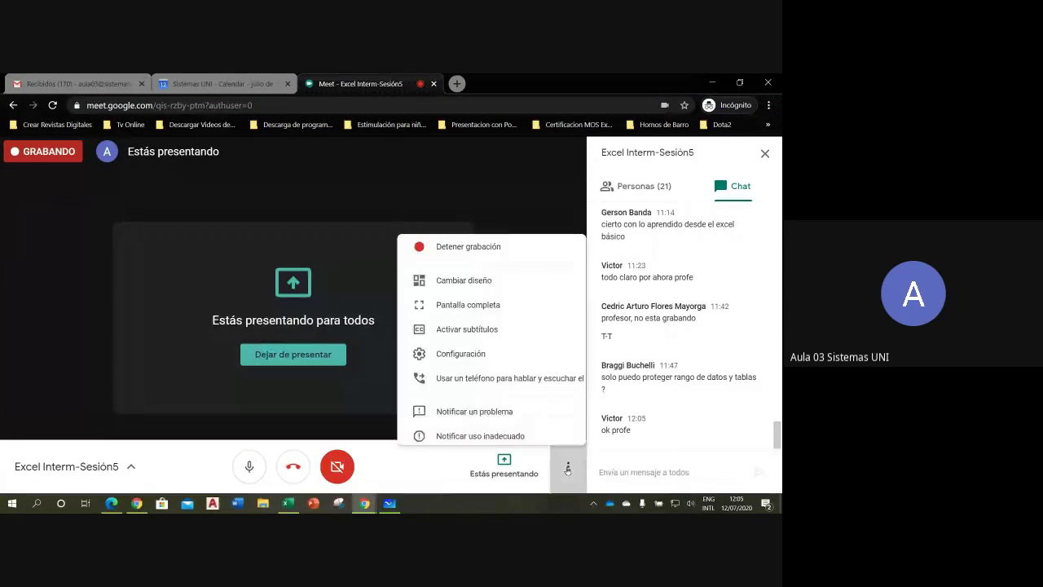